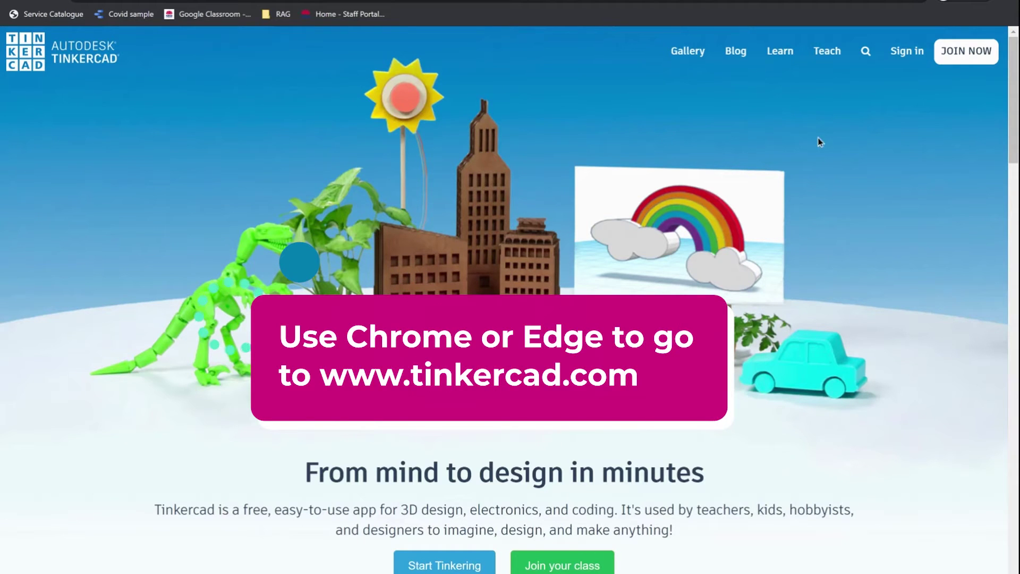
Open the Tinkercad sign-in options from the homepage's top navigation.
click(907, 51)
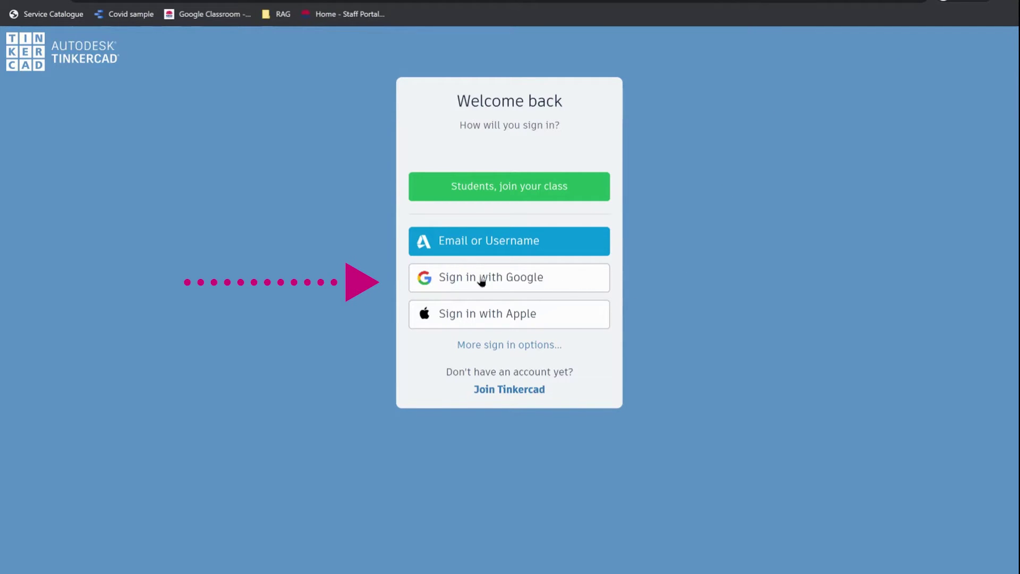
Sign in to Tinkercad with Google using the school email and DoE login.
click(549, 285)
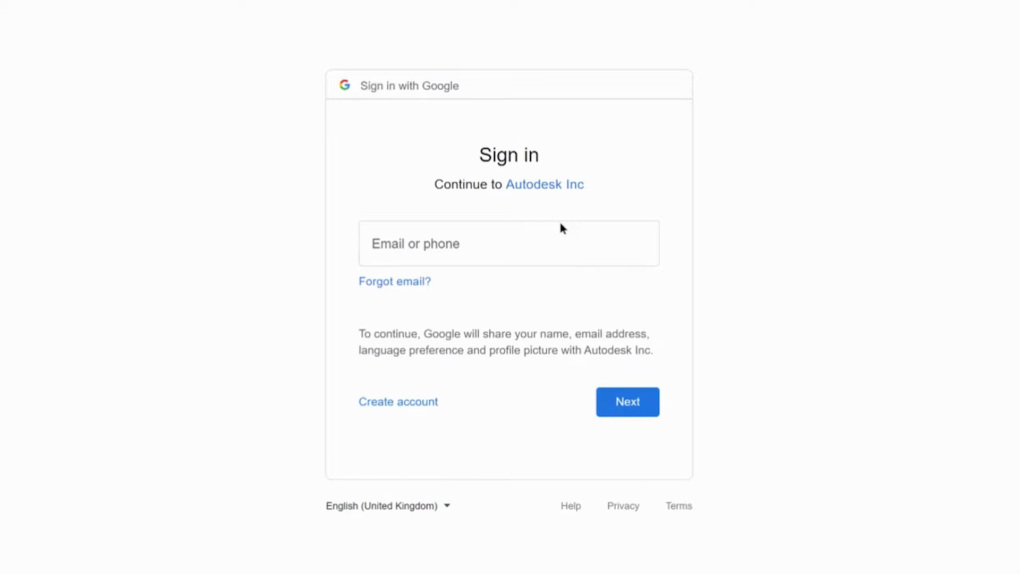
click(407, 243)
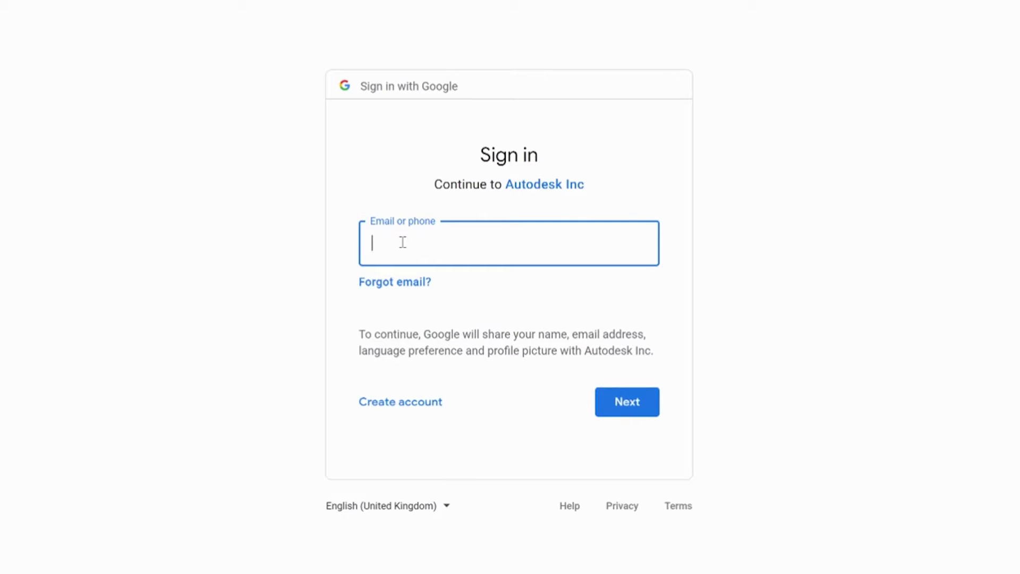
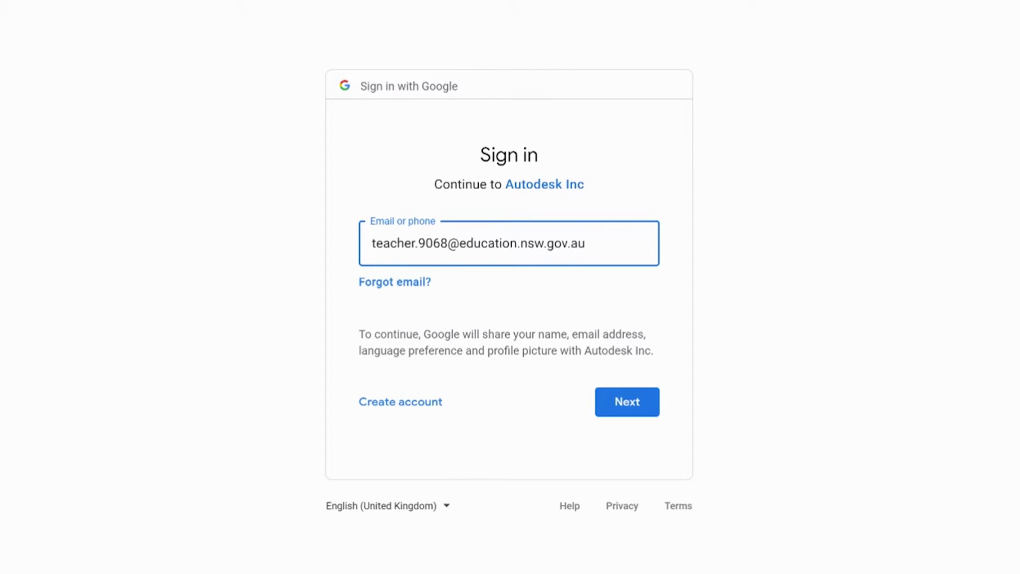
click(636, 410)
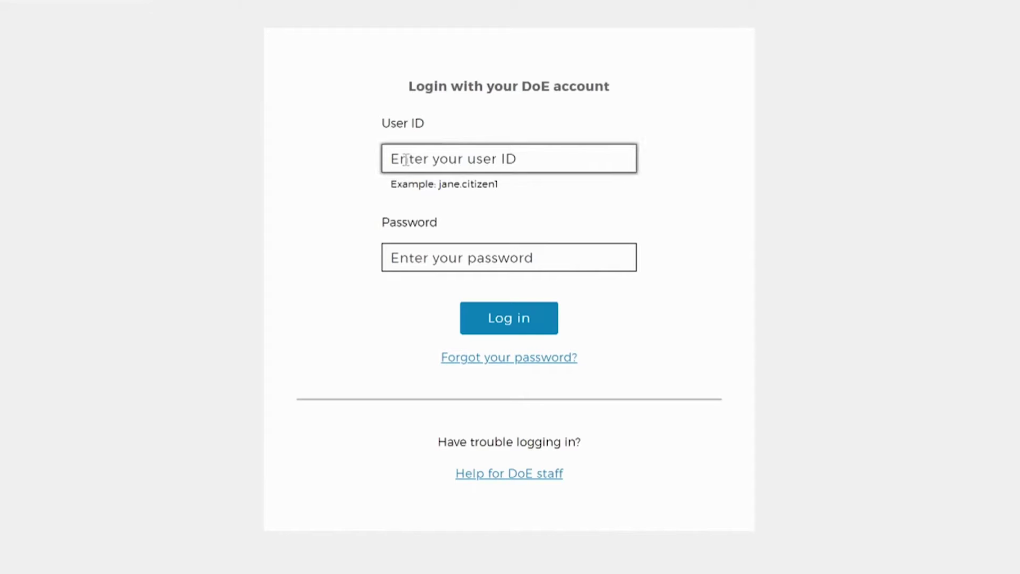
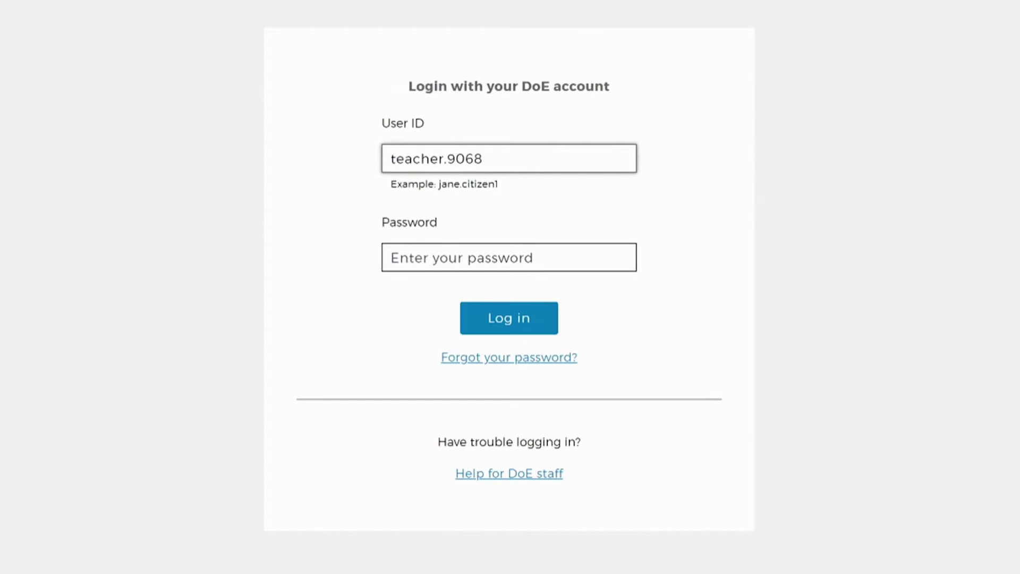
click(416, 255)
text(****)
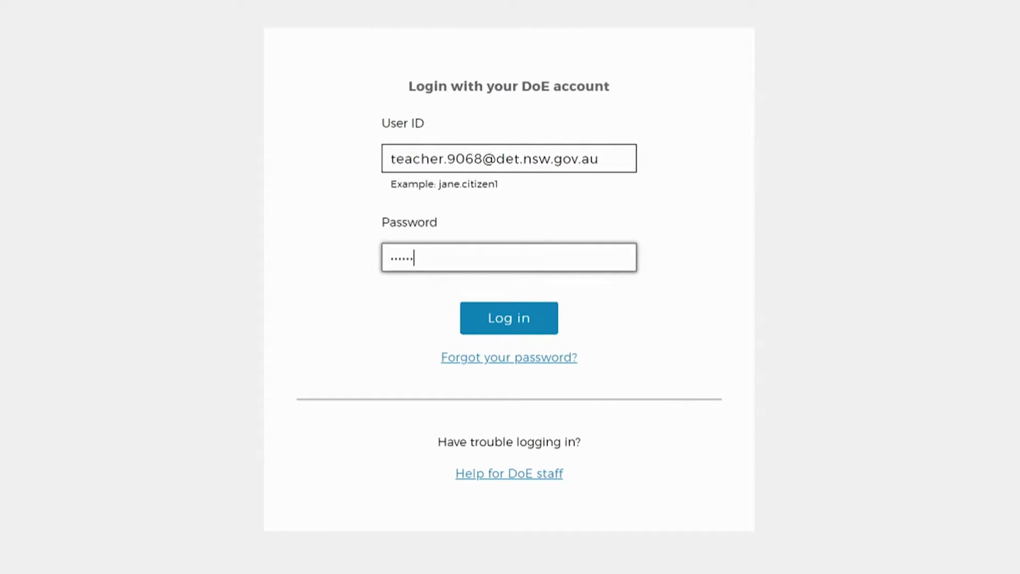
key(Return)
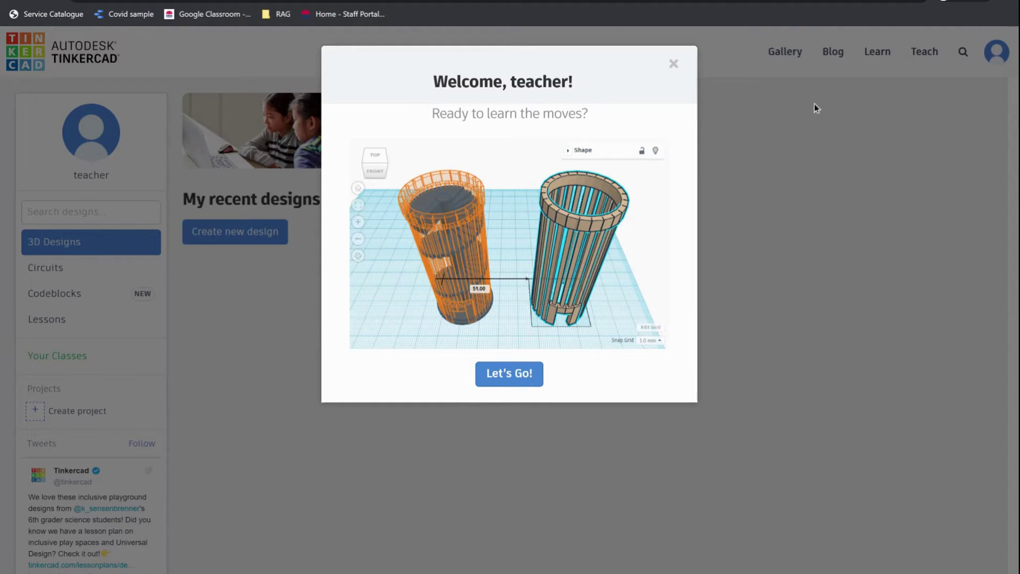
Dismiss the welcome dialog and create a new blank 3D design.
click(674, 66)
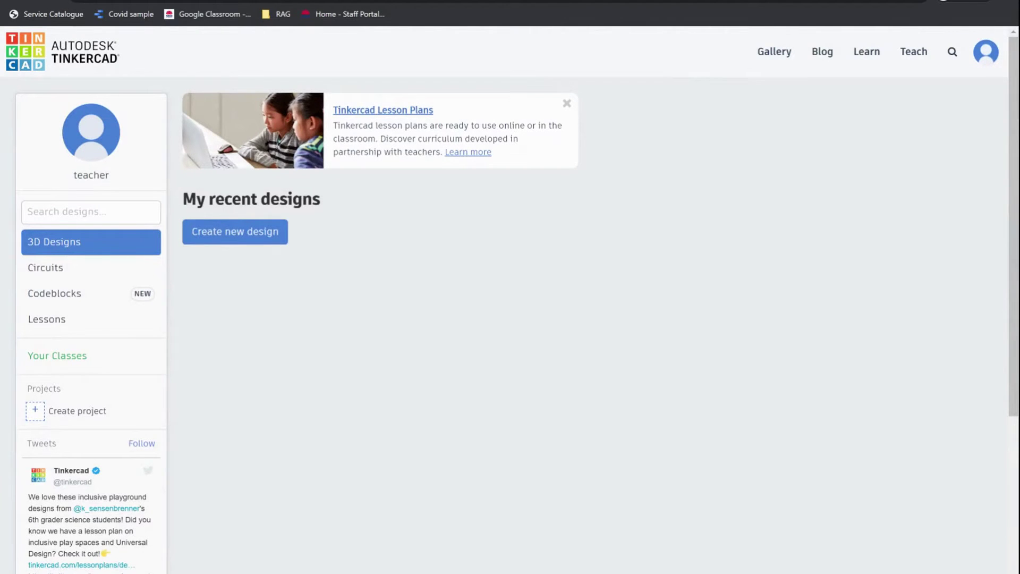
click(230, 242)
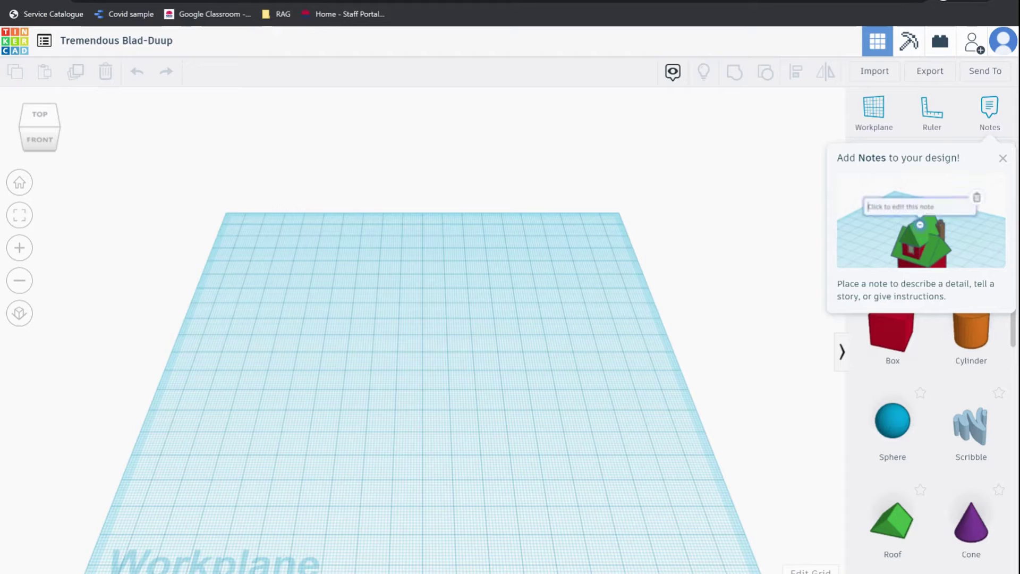
Dismiss the Notes tip and retitle the design 'kelly keyring'.
click(1003, 159)
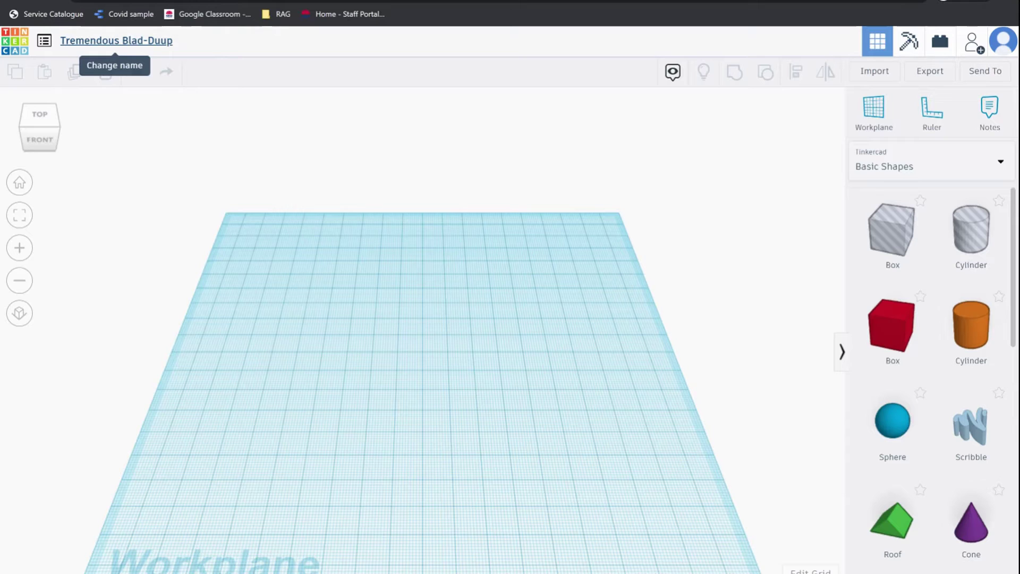
click(167, 45)
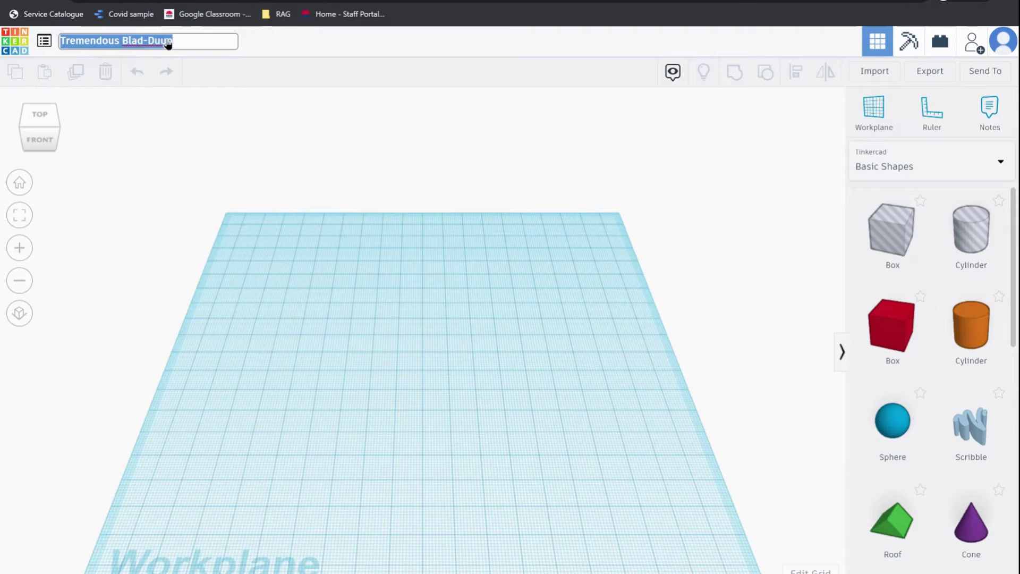
text(kell)
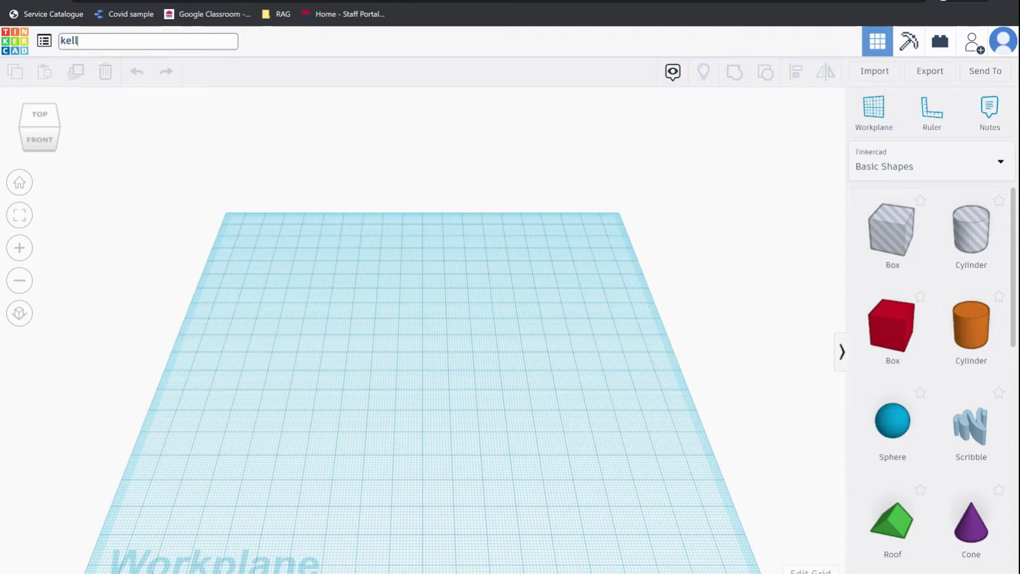
text(y keyr)
text(ing)
key(Return)
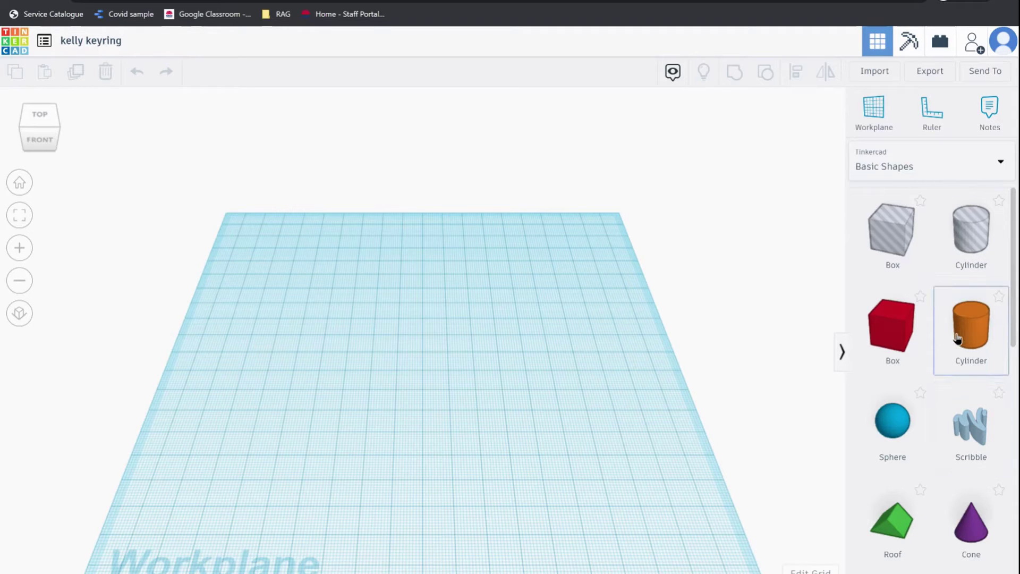
scroll(1011, 276, down, 4)
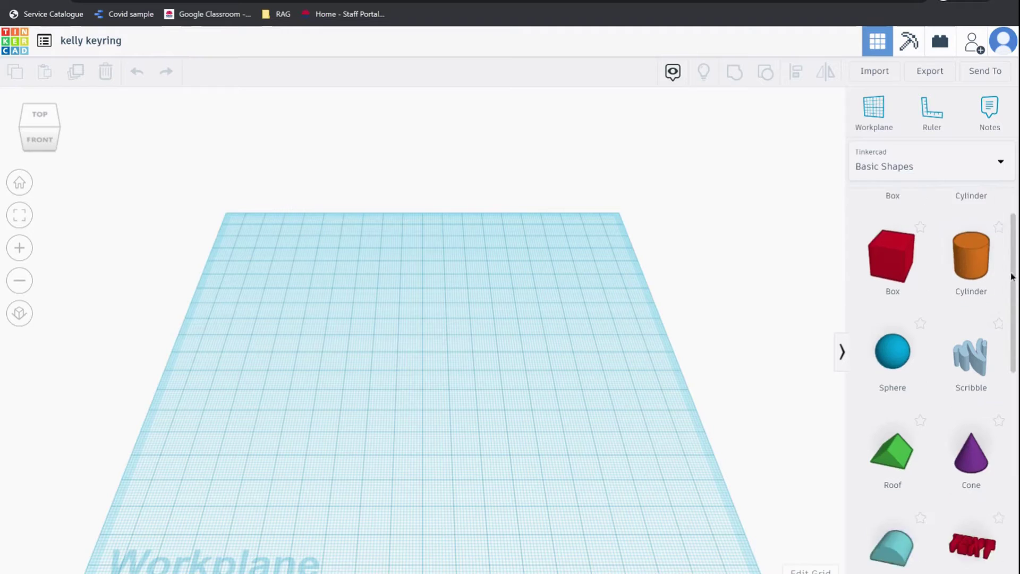
drag(1012, 352, 1004, 465)
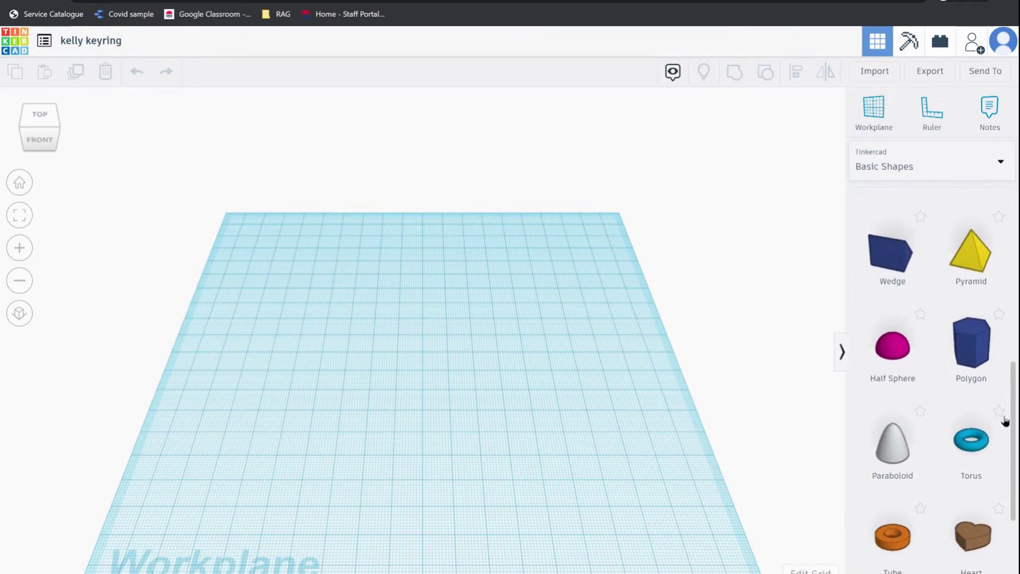
scroll(1002, 465, down, 3)
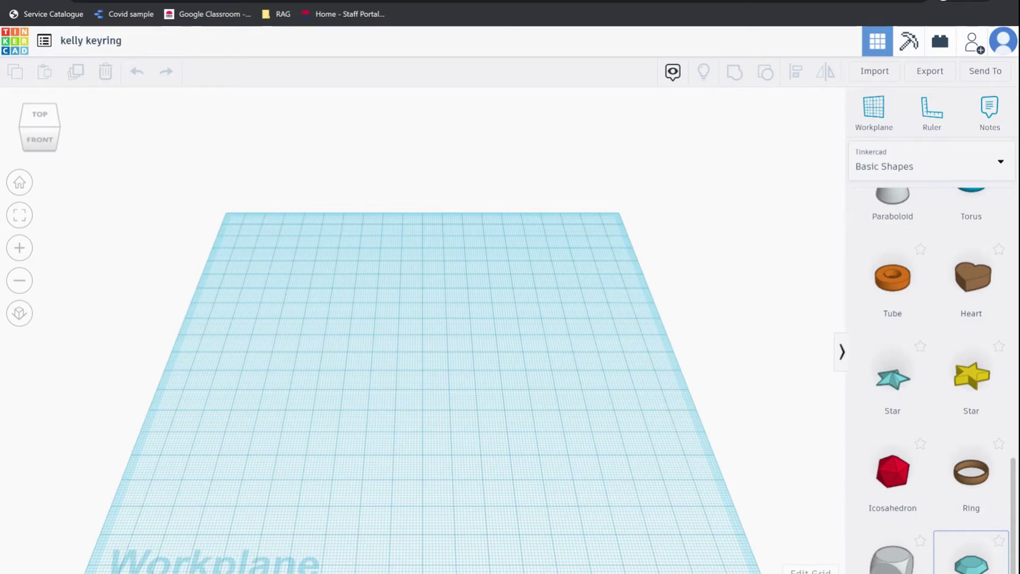
drag(1015, 499, 999, 282)
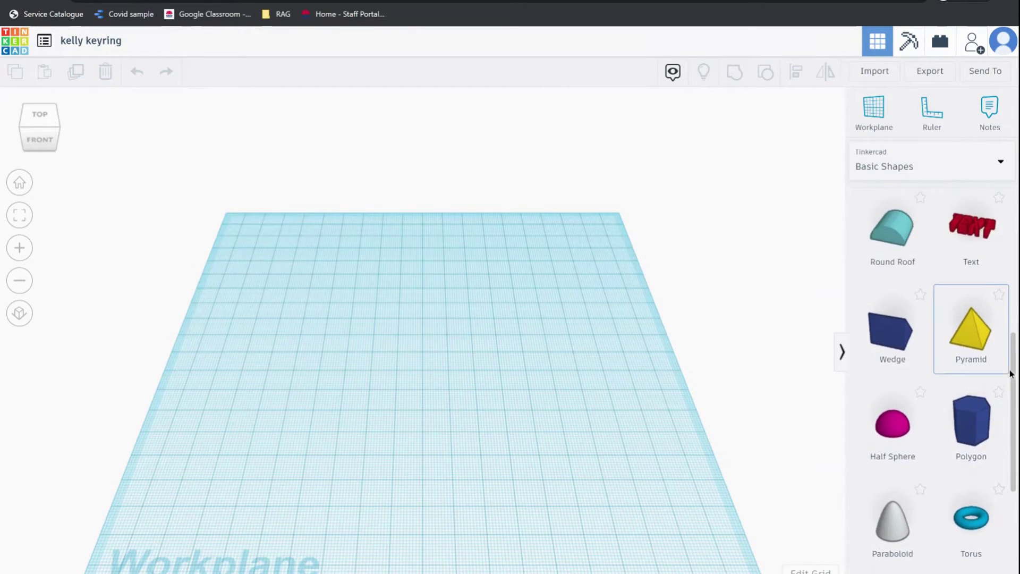
scroll(998, 282, up, 3)
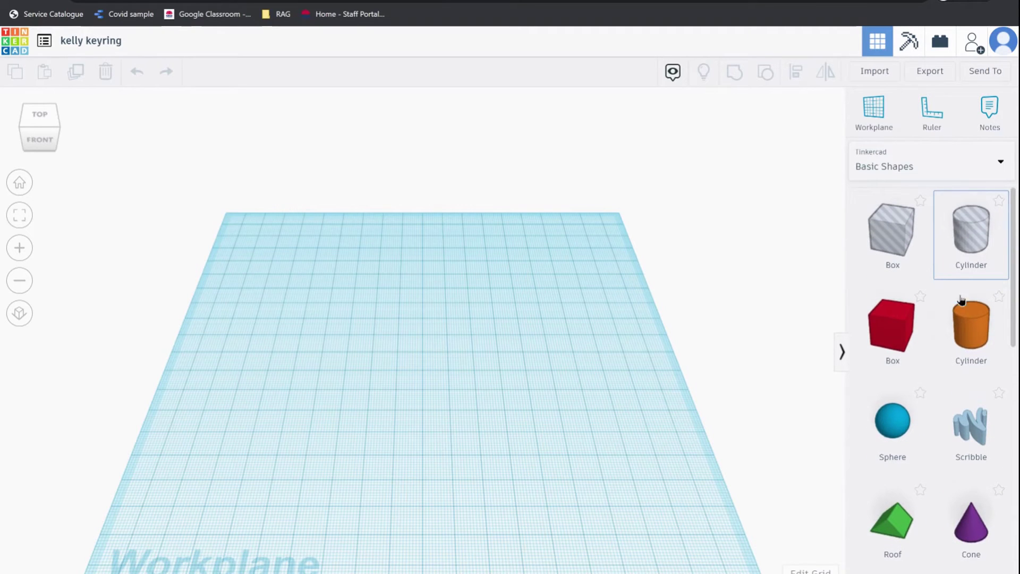
Place an orange cylinder, stretch it into an oval, and flatten it to 5 mm.
click(964, 328)
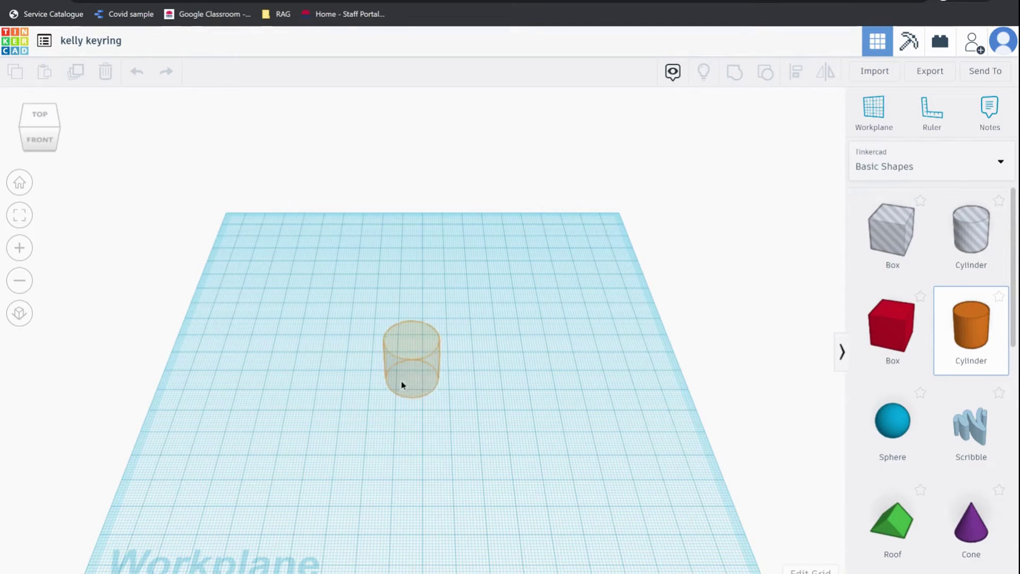
click(339, 374)
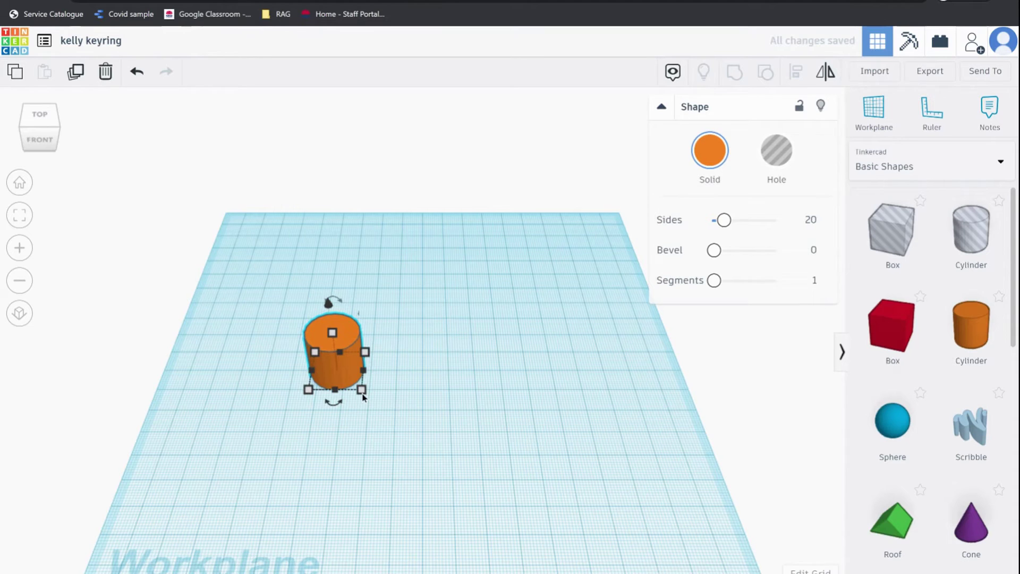
mouse_move(362, 391)
mouse_down()
mouse_move(530, 454)
mouse_move(532, 481)
mouse_up()
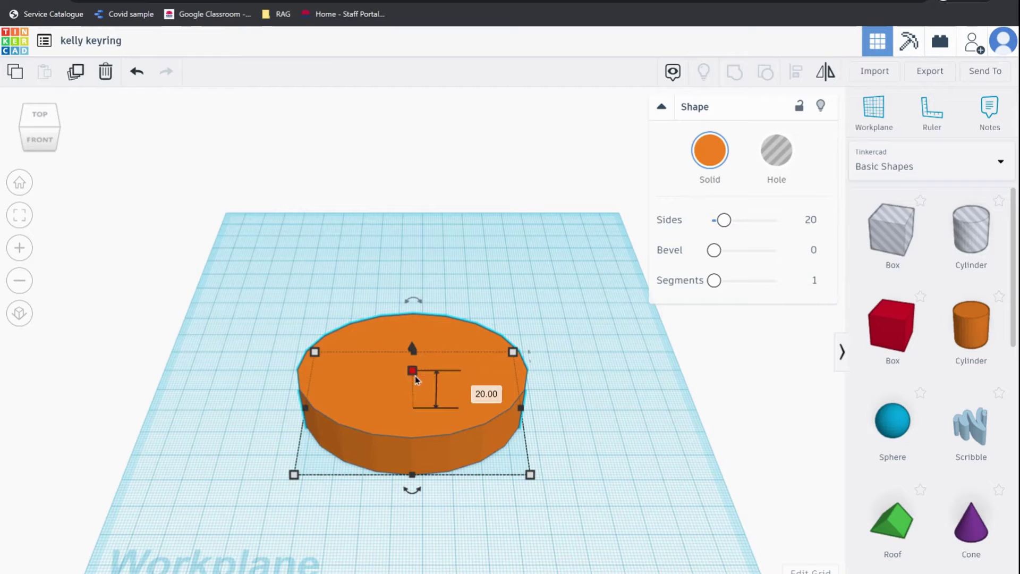
drag(412, 373, 412, 400)
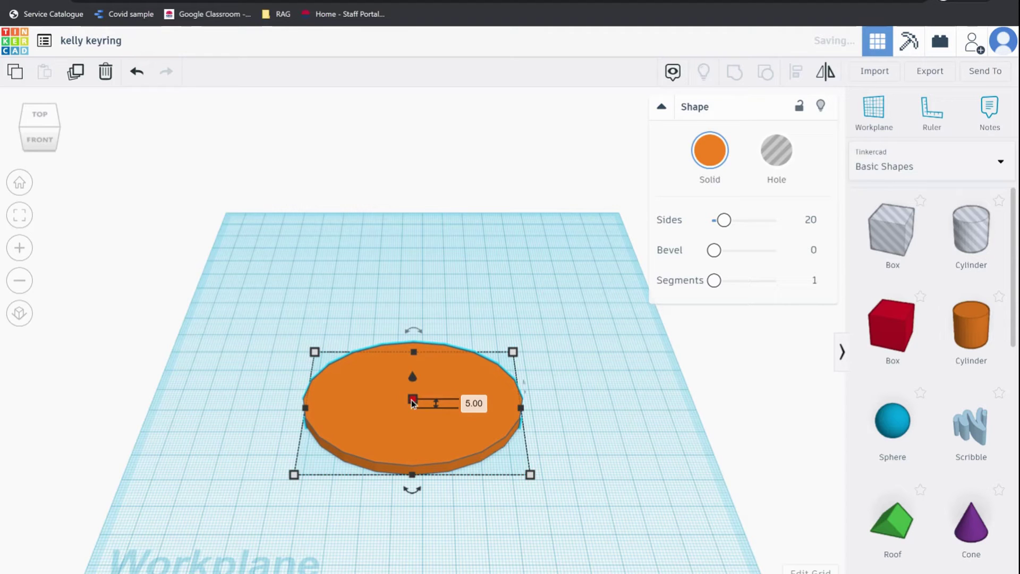
click(570, 376)
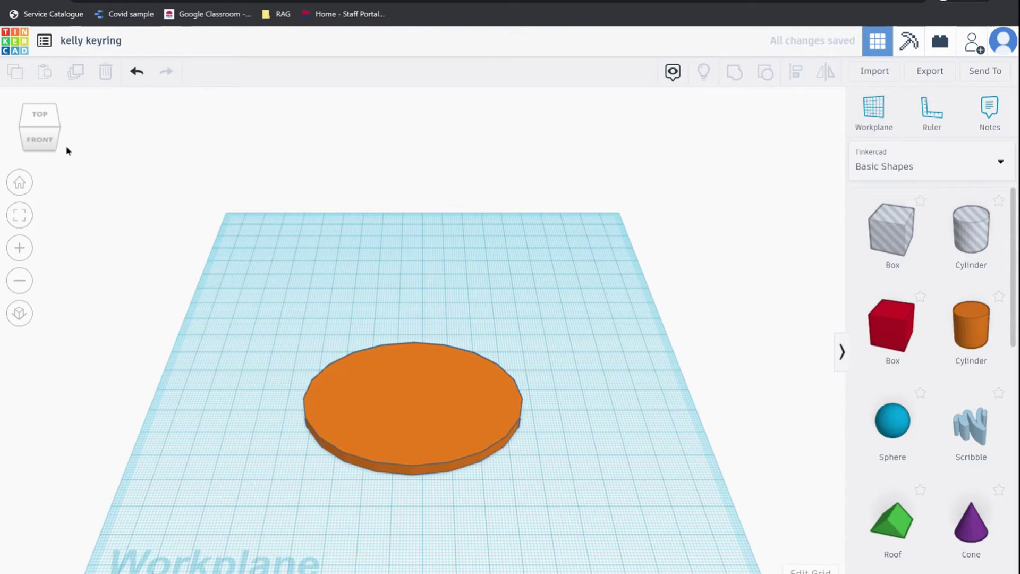
Orbit to a top-down view and pick up the Text shape from Basic Shapes.
mouse_move(44, 141)
mouse_down()
mouse_move(38, 130)
mouse_move(51, 135)
mouse_move(48, 150)
mouse_up()
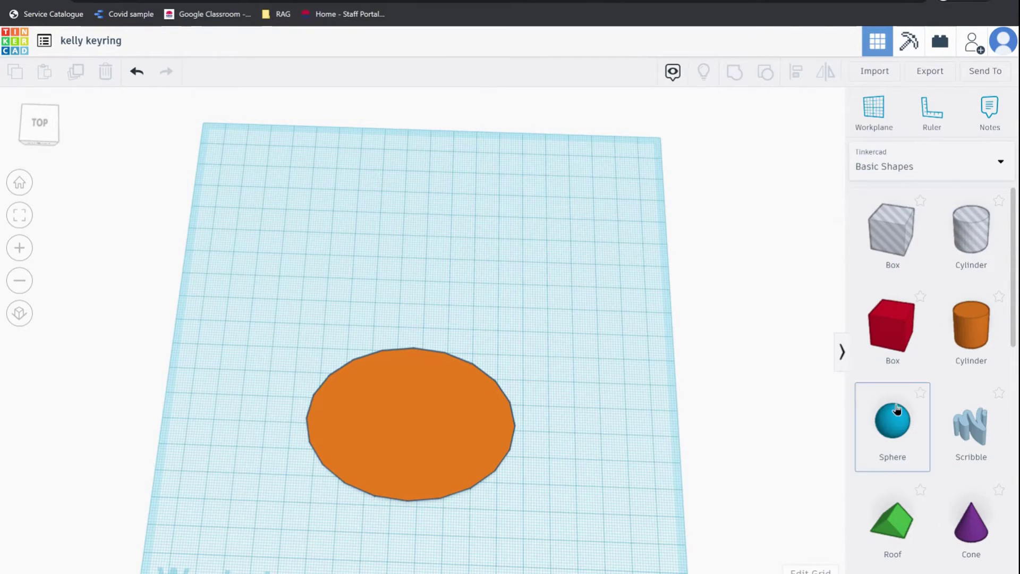
scroll(897, 422, down, 1)
scroll(896, 415, down, 2)
scroll(897, 409, down, 2)
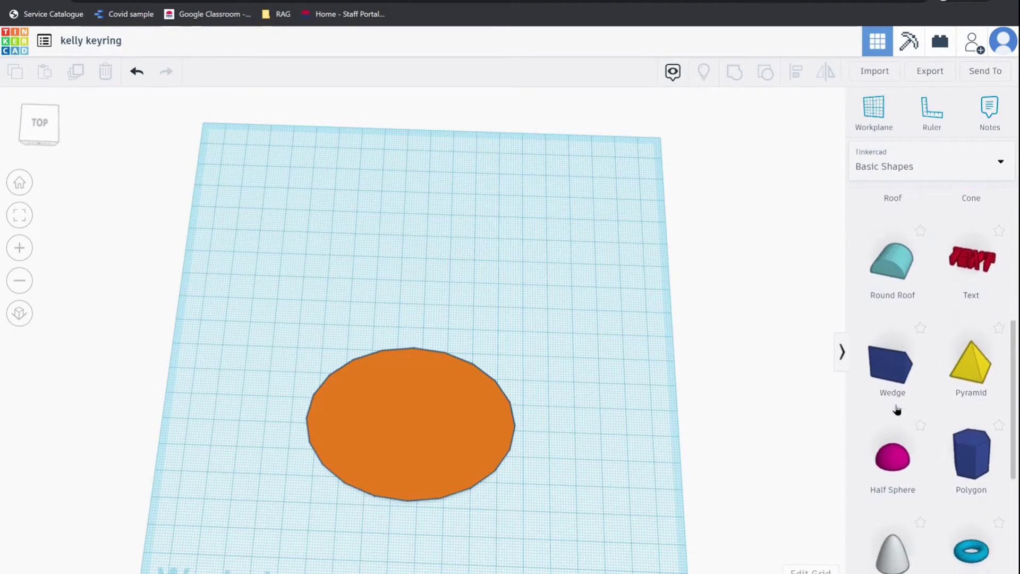
click(972, 256)
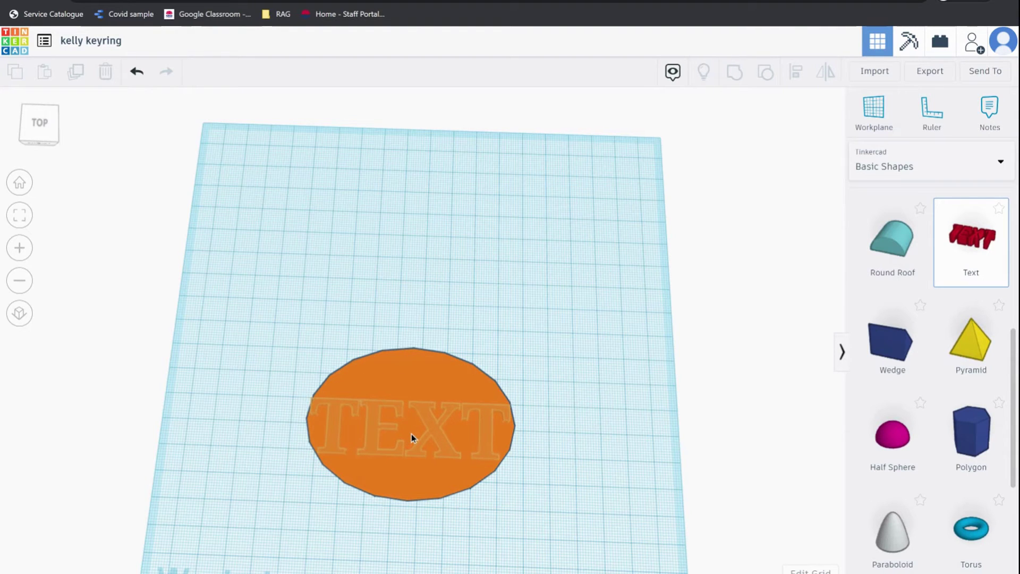
Drop the red text shape on the disc and replace its default wording with 'Kelly'.
click(412, 435)
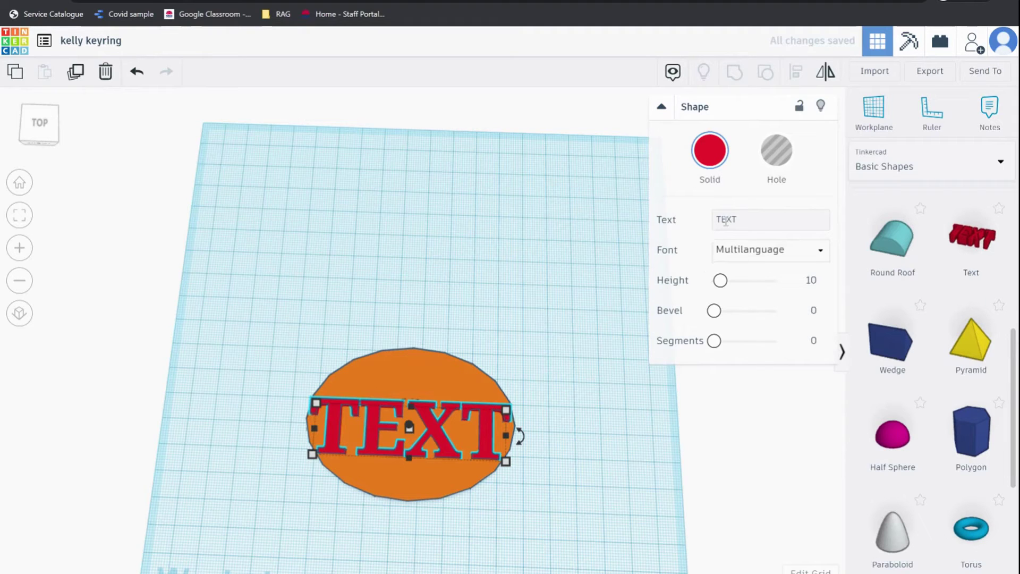
click(749, 223)
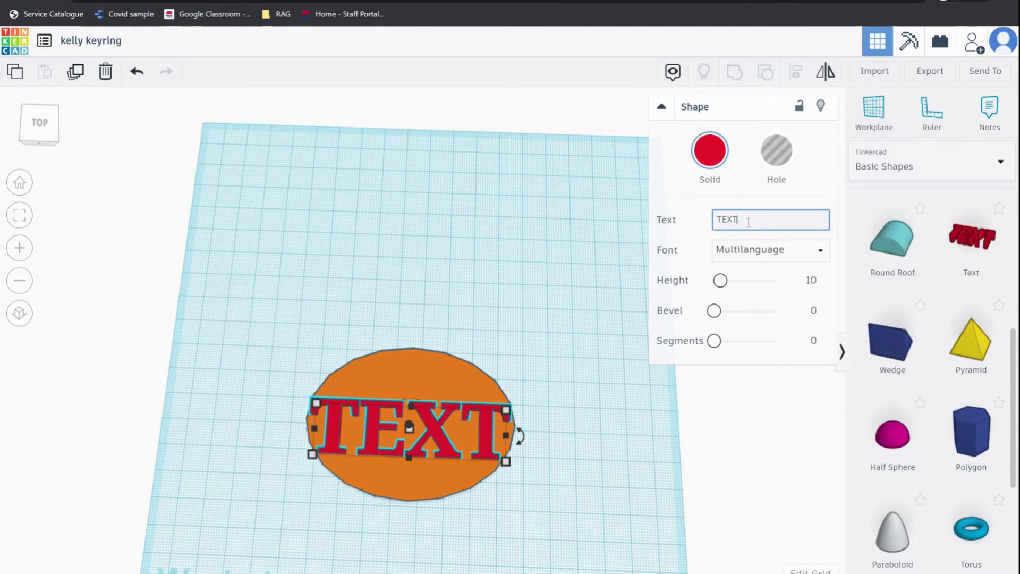
key(BackSpace)
key(BackSpace)
key(BackSpace)
key(BackSpace)
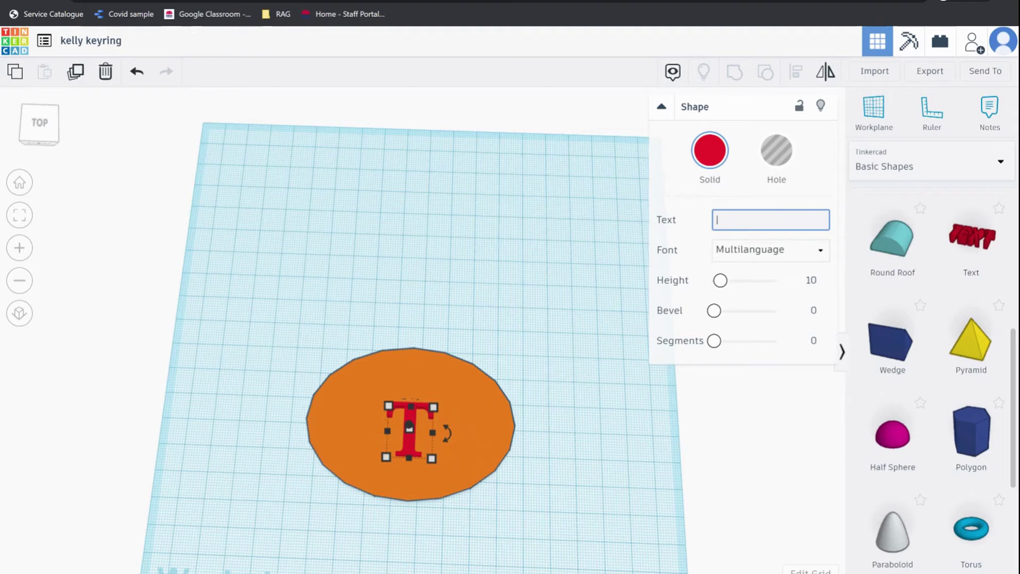
text(elly)
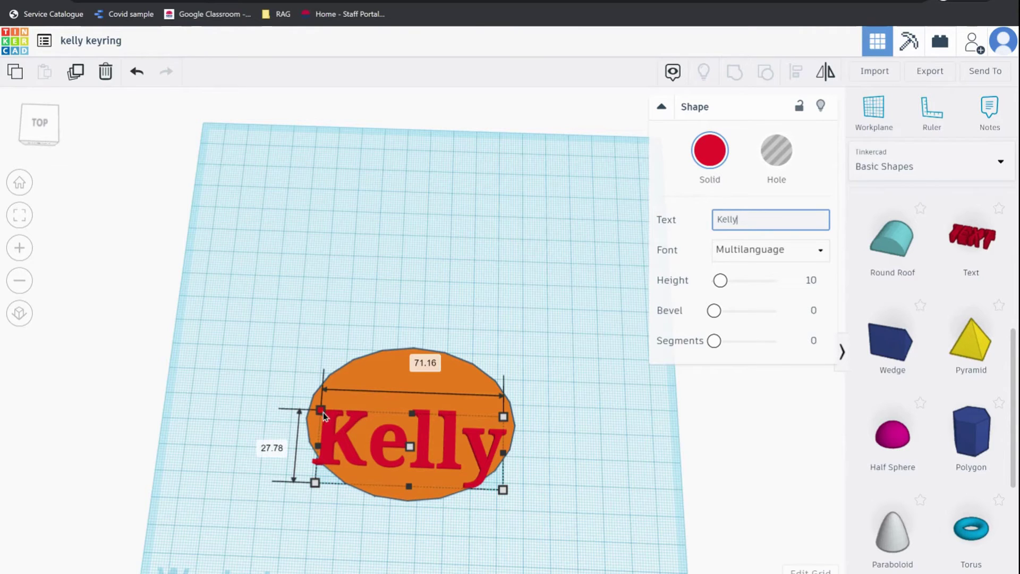
Shrink the Kelly text, slide the disc beneath it, and centre the text across the disc.
mouse_move(320, 410)
mouse_down()
mouse_move(371, 445)
mouse_move(371, 430)
mouse_move(363, 442)
mouse_up()
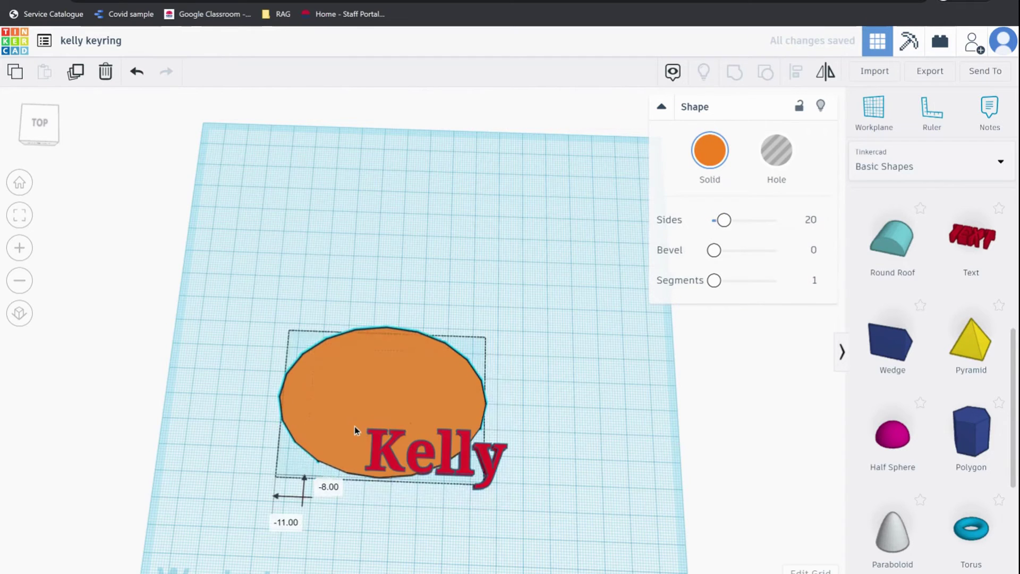
drag(356, 430, 405, 450)
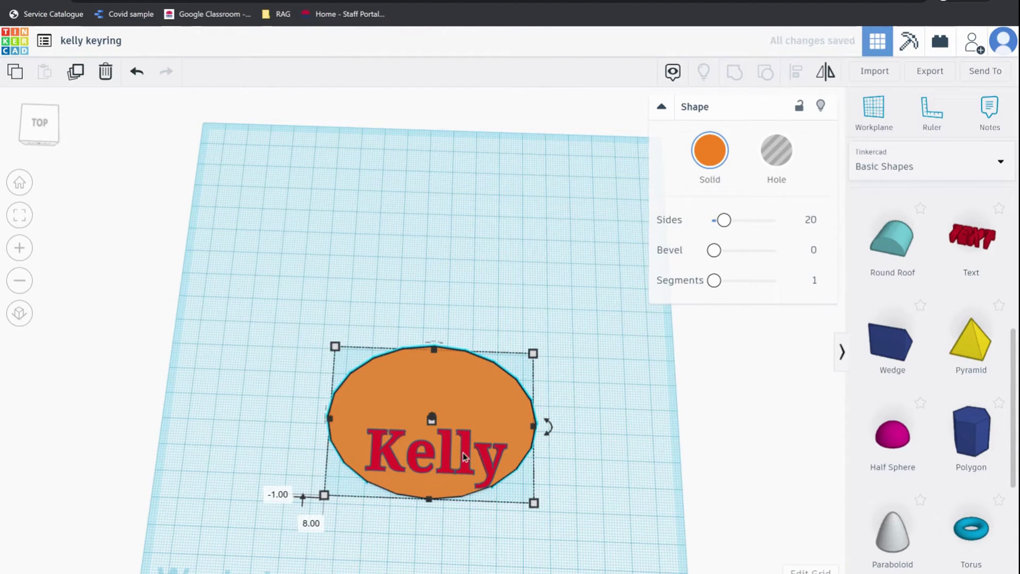
mouse_move(467, 440)
mouse_down()
mouse_move(457, 424)
mouse_move(465, 432)
mouse_up()
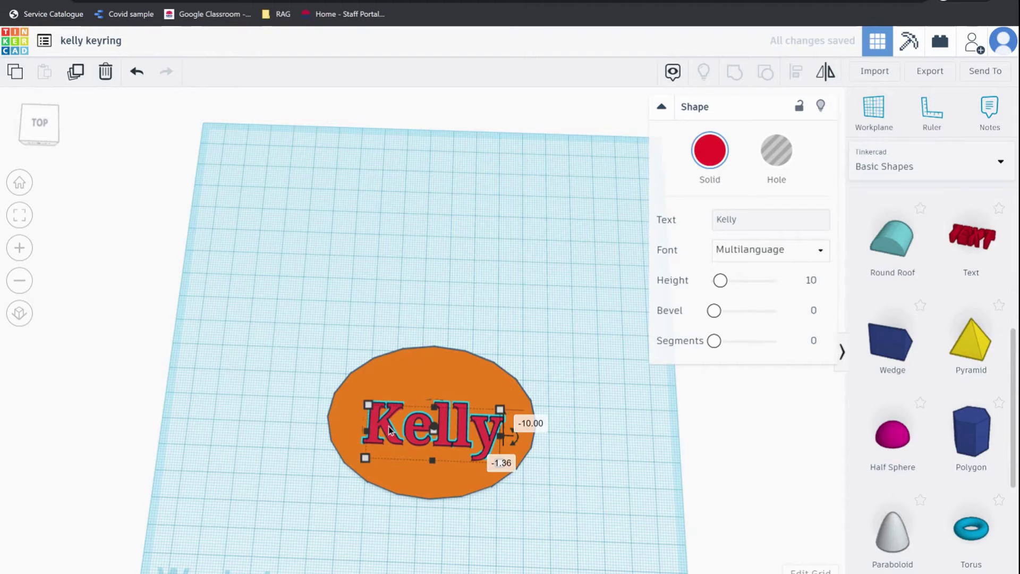
drag(391, 430, 451, 420)
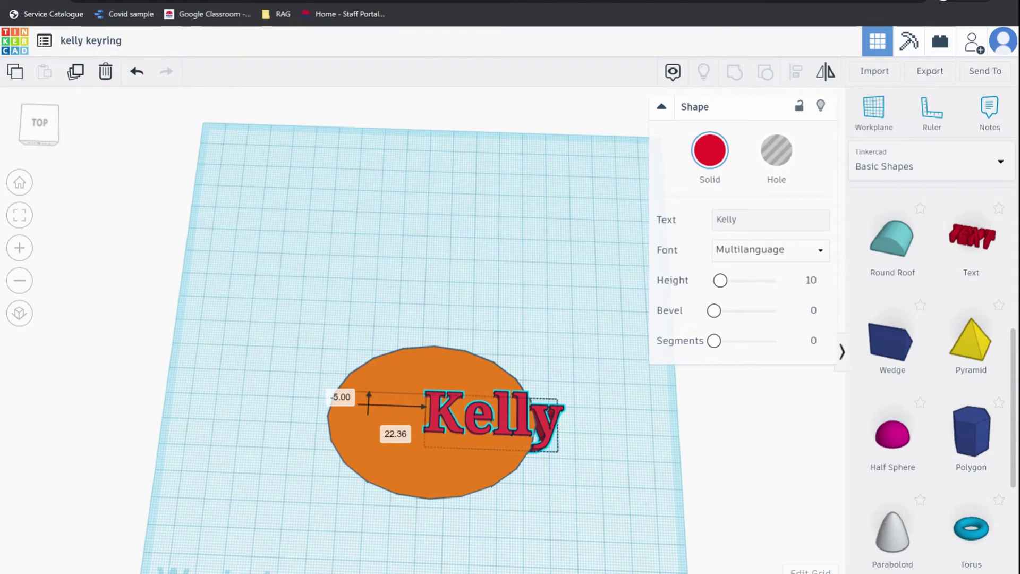
drag(447, 420, 397, 421)
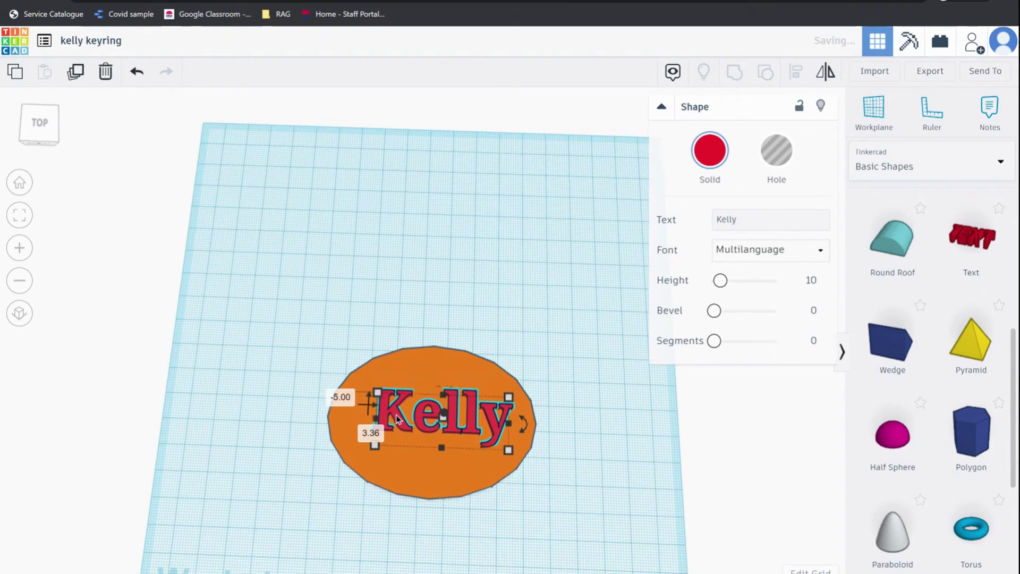
In front view, raise the Kelly text about 16 mm above the disc.
click(50, 137)
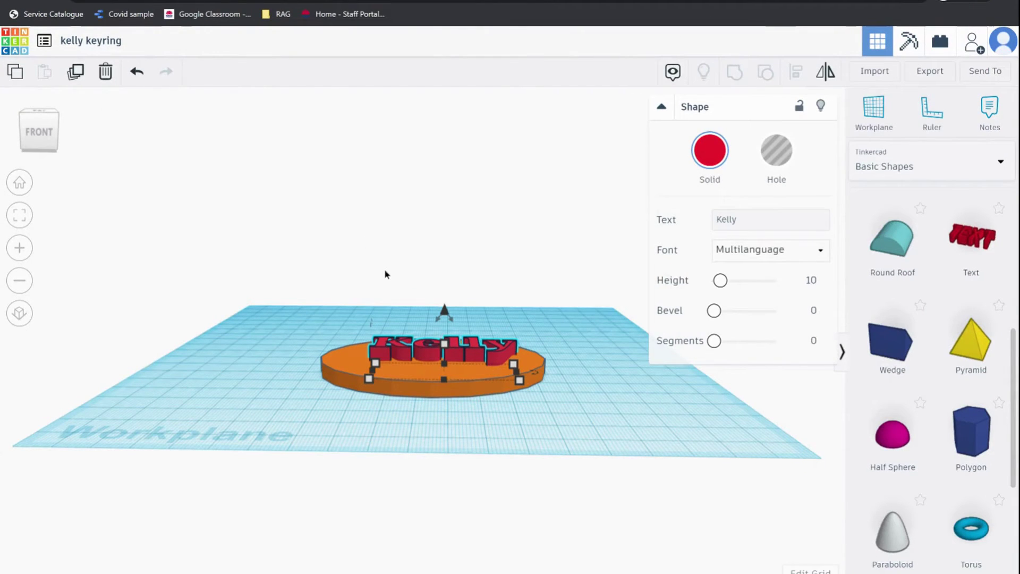
drag(442, 311, 445, 267)
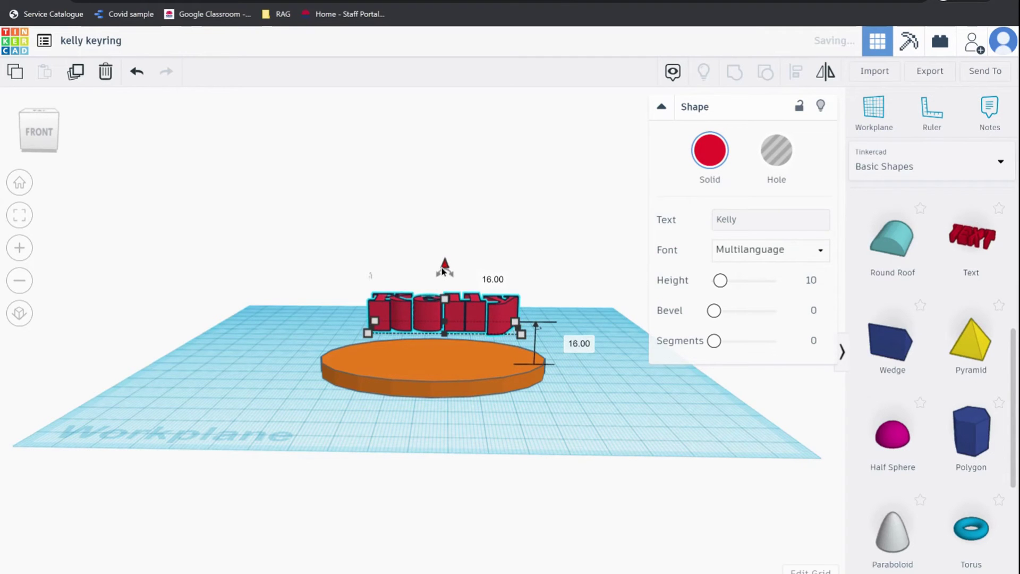
drag(45, 129, 45, 157)
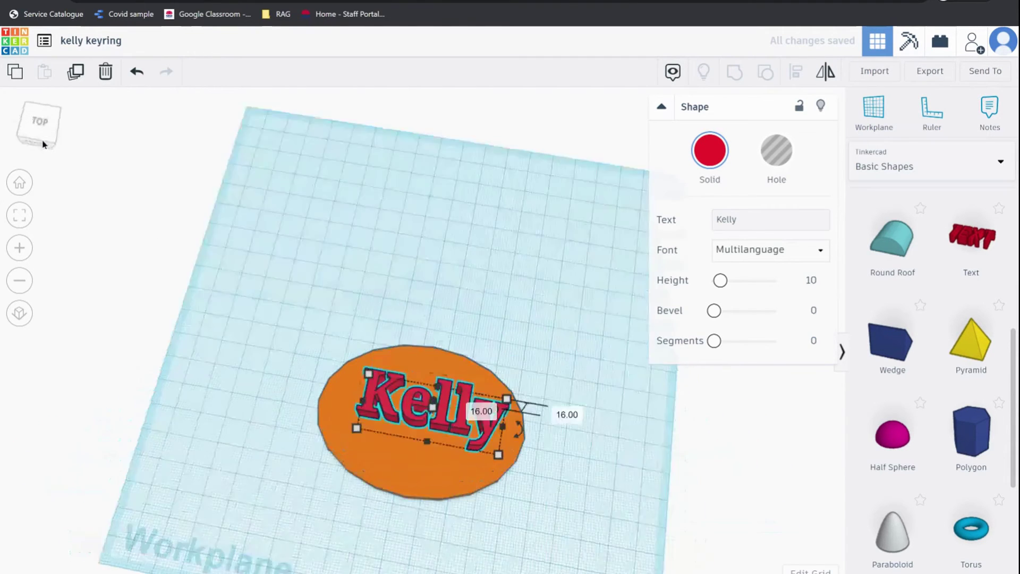
click(45, 145)
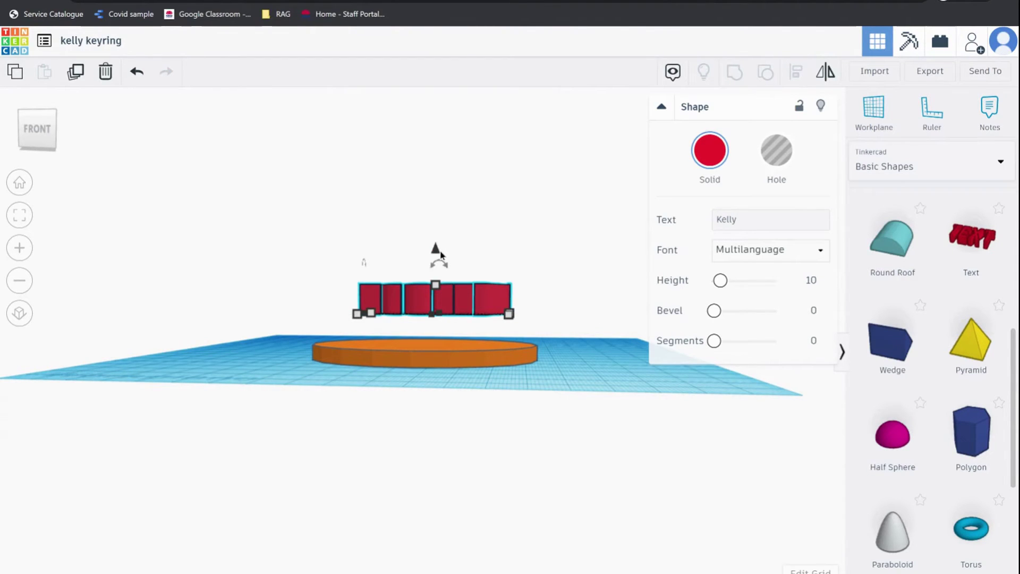
Lower the Kelly text onto the disc, reduce its height to about 5 mm, and view from the top.
drag(435, 248, 435, 289)
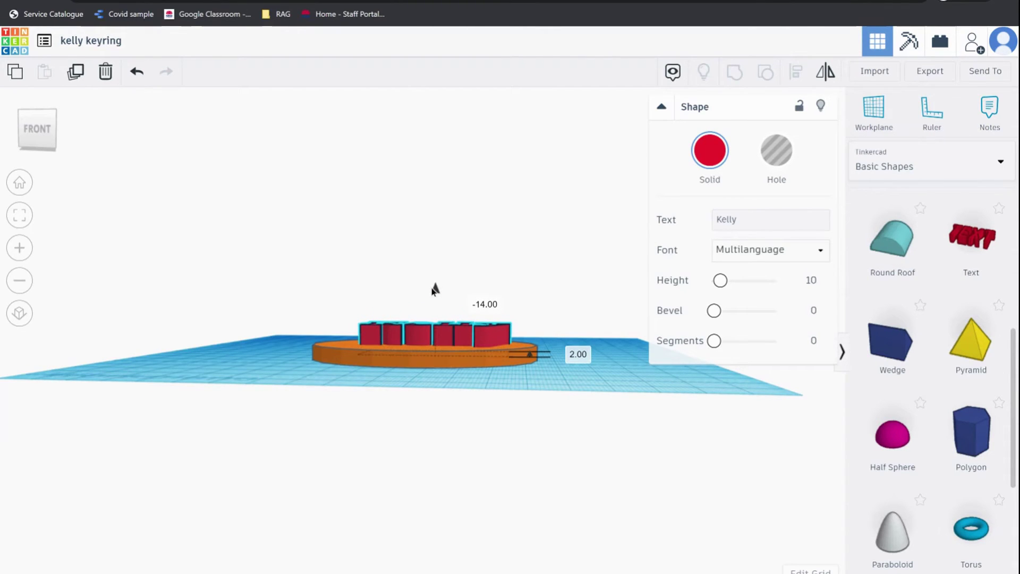
drag(435, 289, 435, 289)
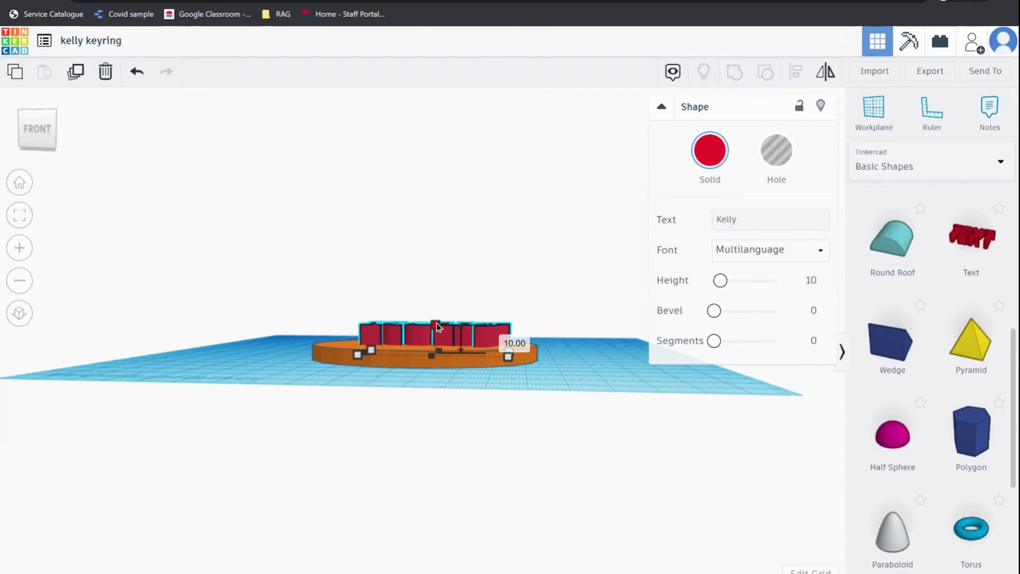
drag(436, 327, 435, 342)
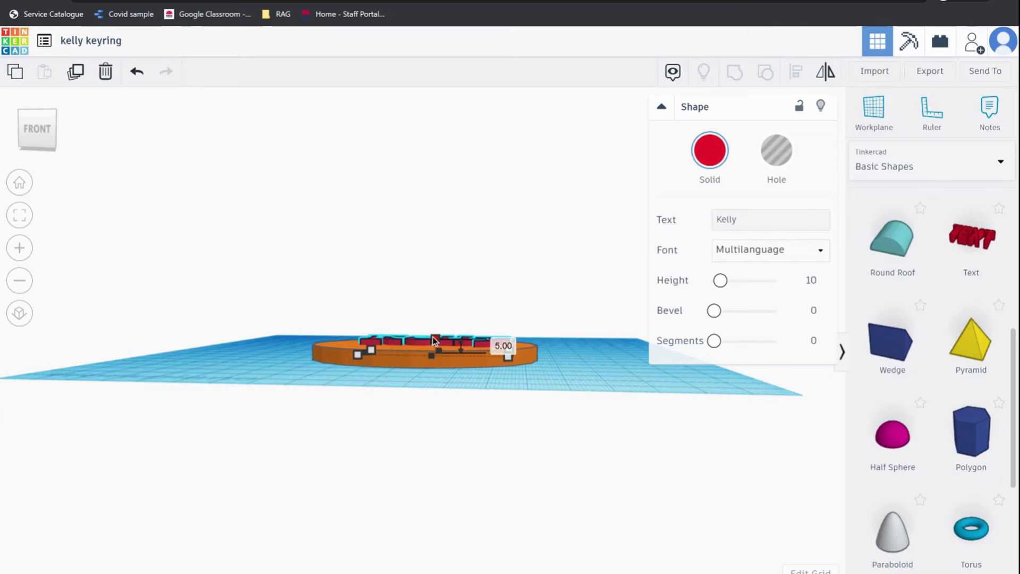
click(43, 133)
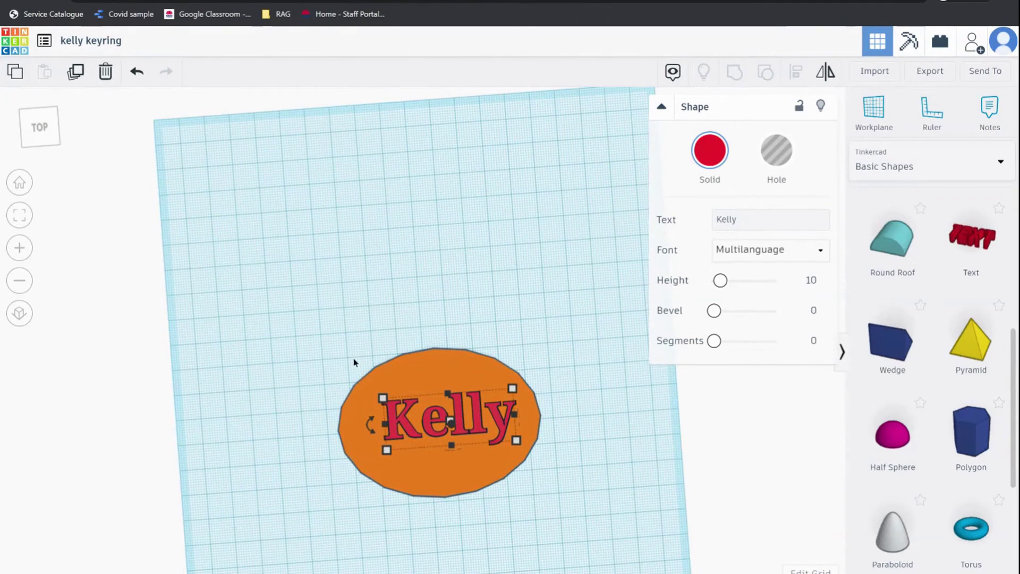
Shrink the orange oval to about 73 by 43 mm, snug around the Kelly text.
click(383, 380)
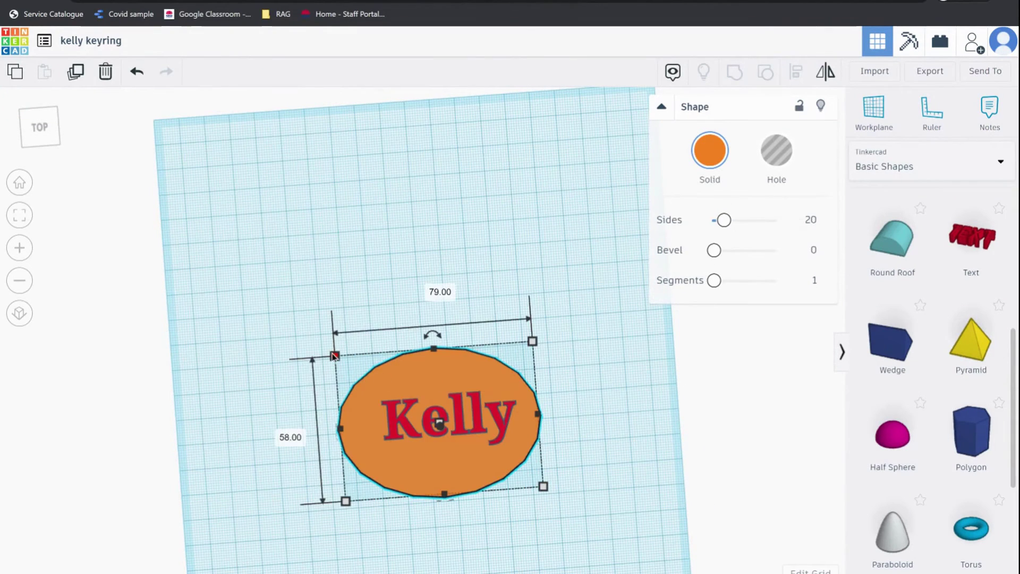
drag(335, 356, 351, 368)
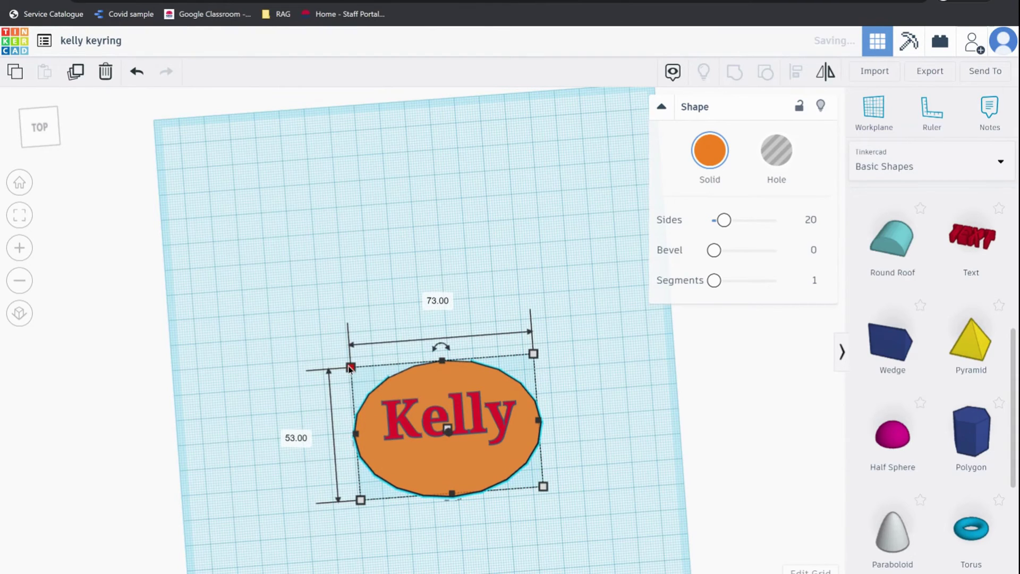
drag(452, 496, 452, 471)
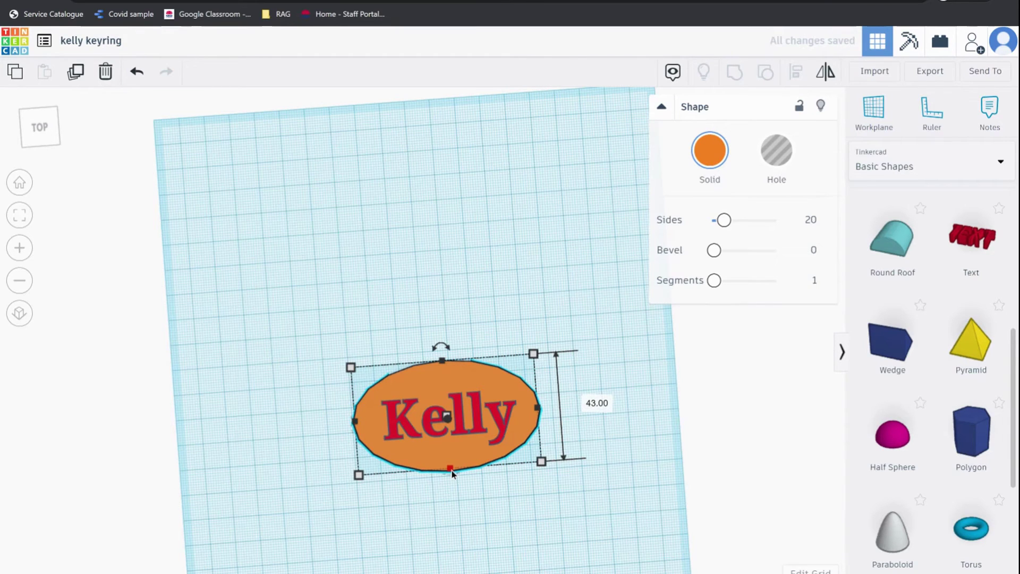
click(635, 465)
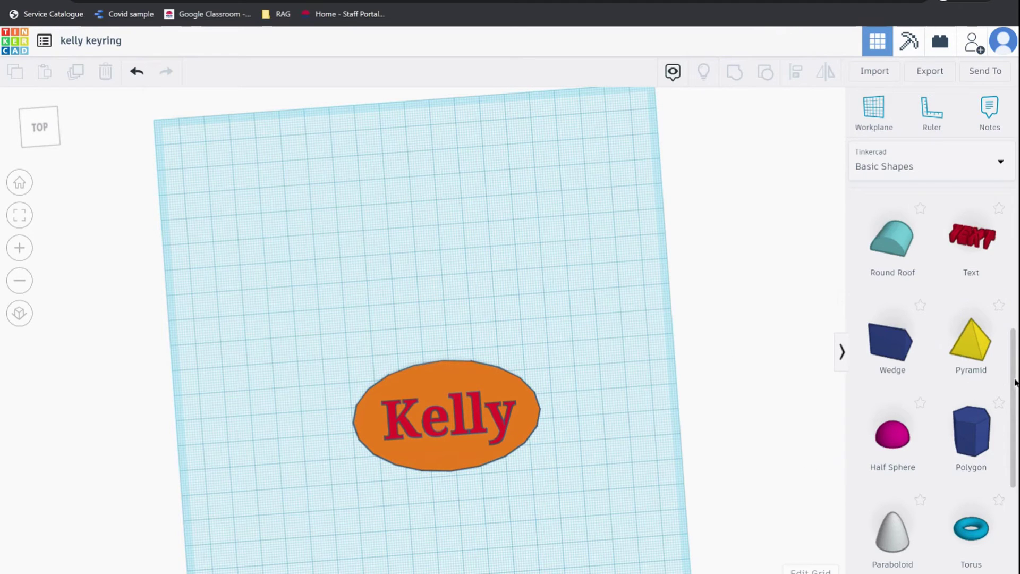
Place a Basic Shapes cylinder hole, about 11 by 9 mm, on the disc above 'Kelly'.
drag(1015, 382, 1002, 235)
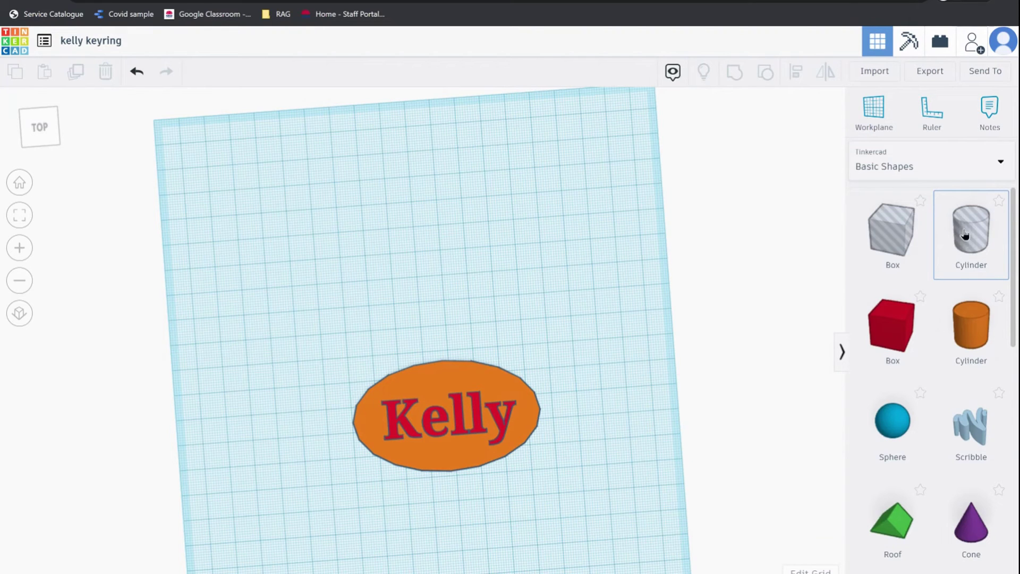
drag(971, 241, 445, 398)
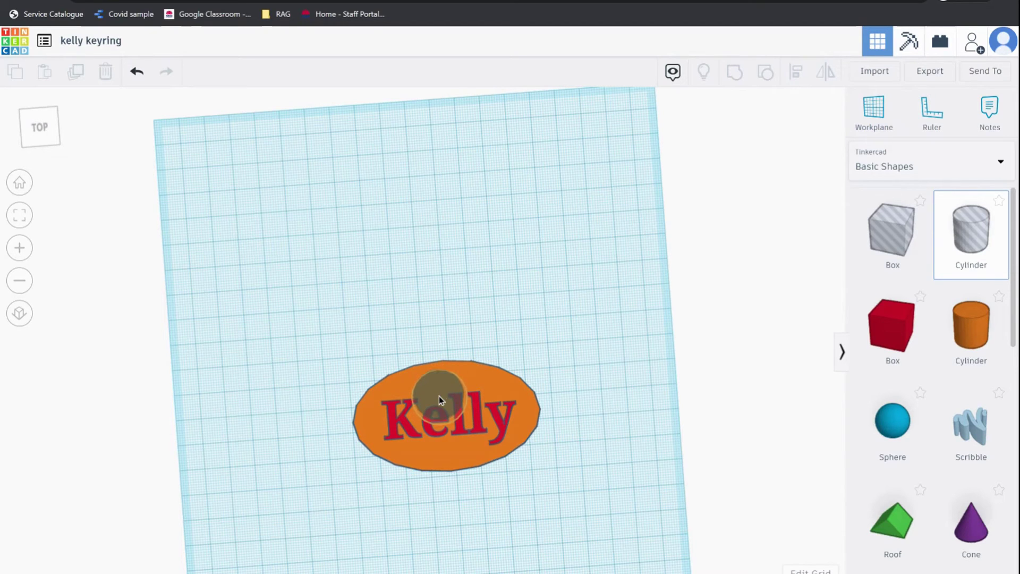
drag(439, 396, 441, 392)
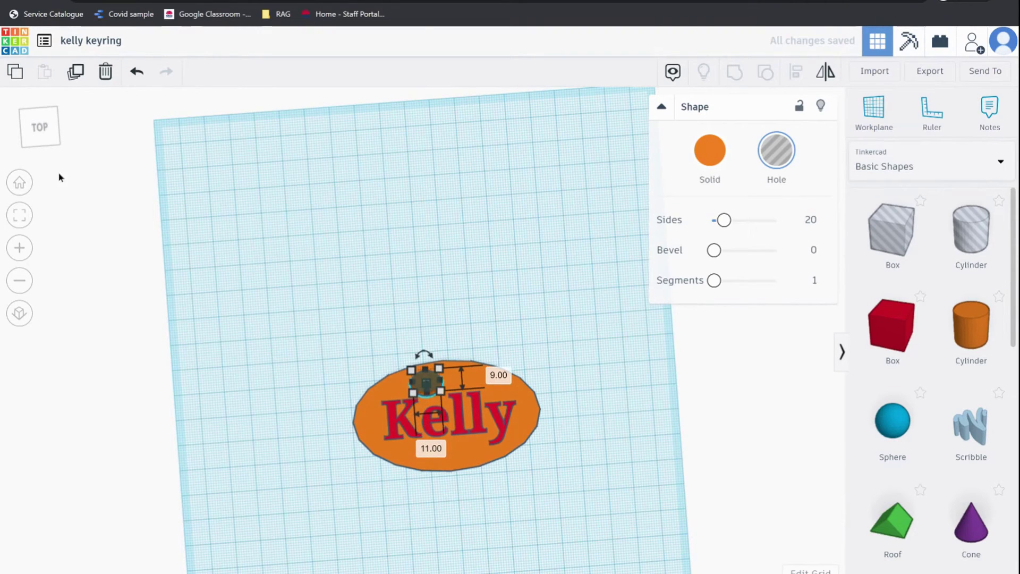
In Front view, lower the cylinder hole to -6 mm so it sinks through the disc.
click(46, 131)
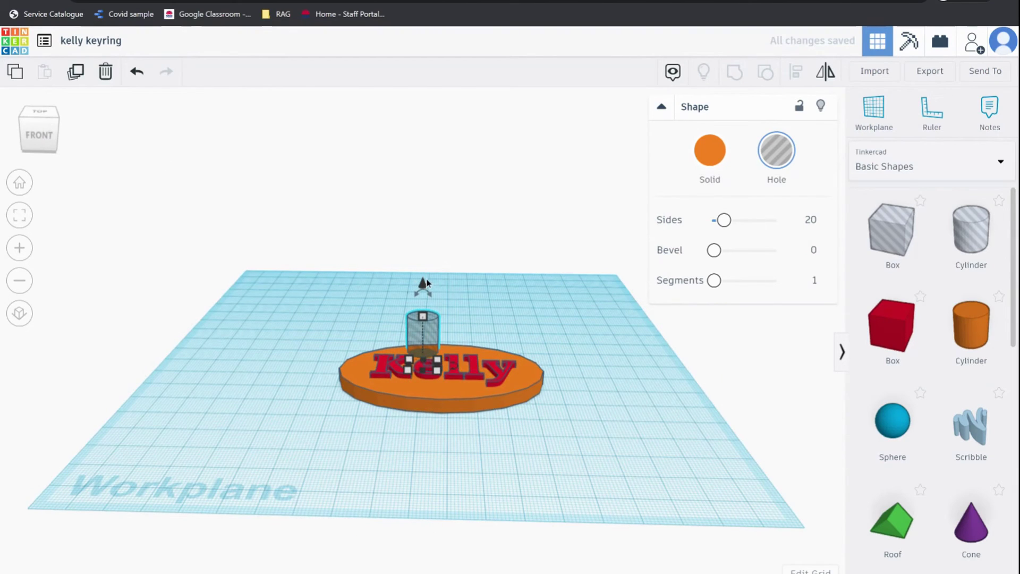
drag(425, 285, 425, 284)
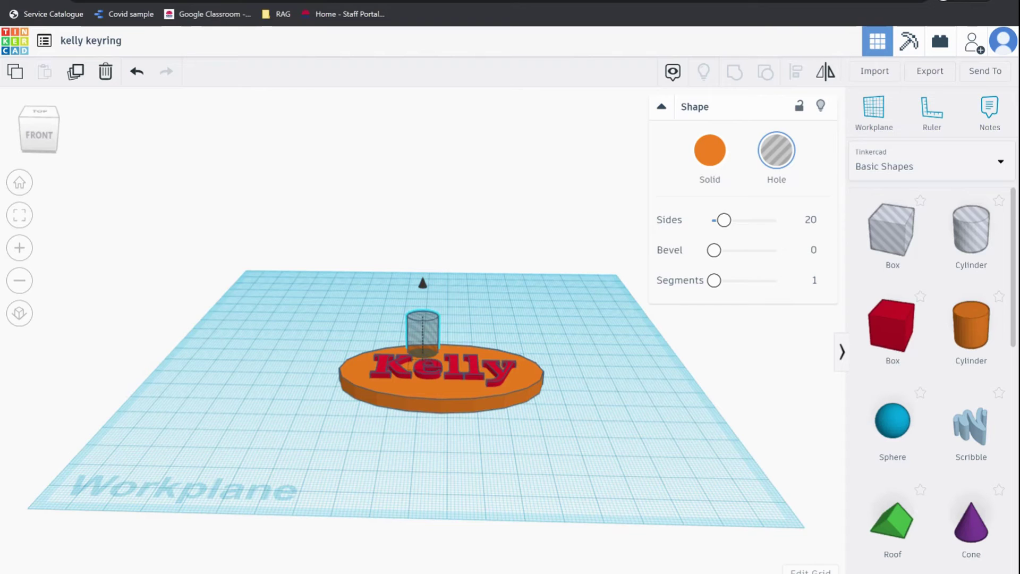
drag(425, 284, 424, 299)
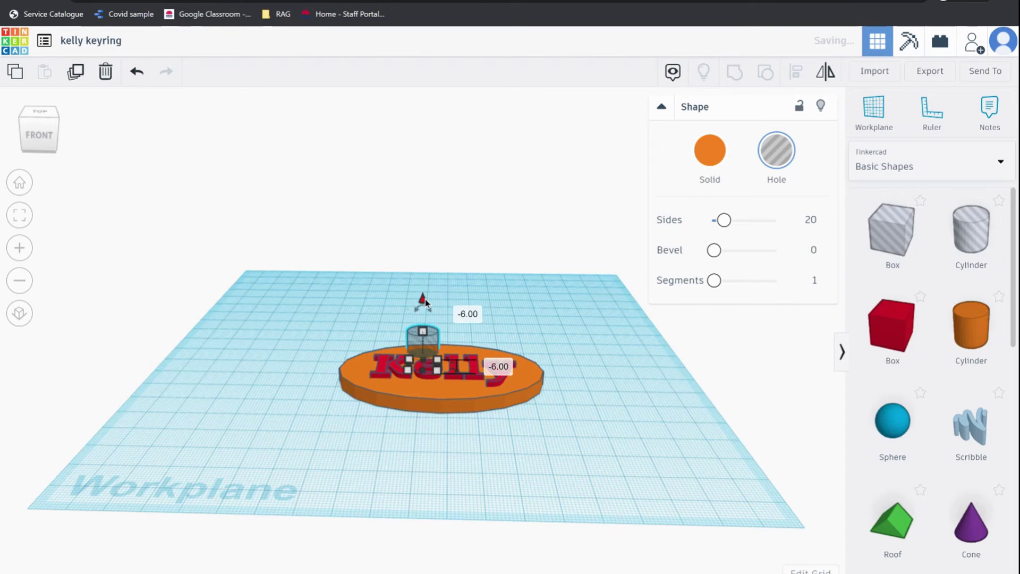
click(54, 142)
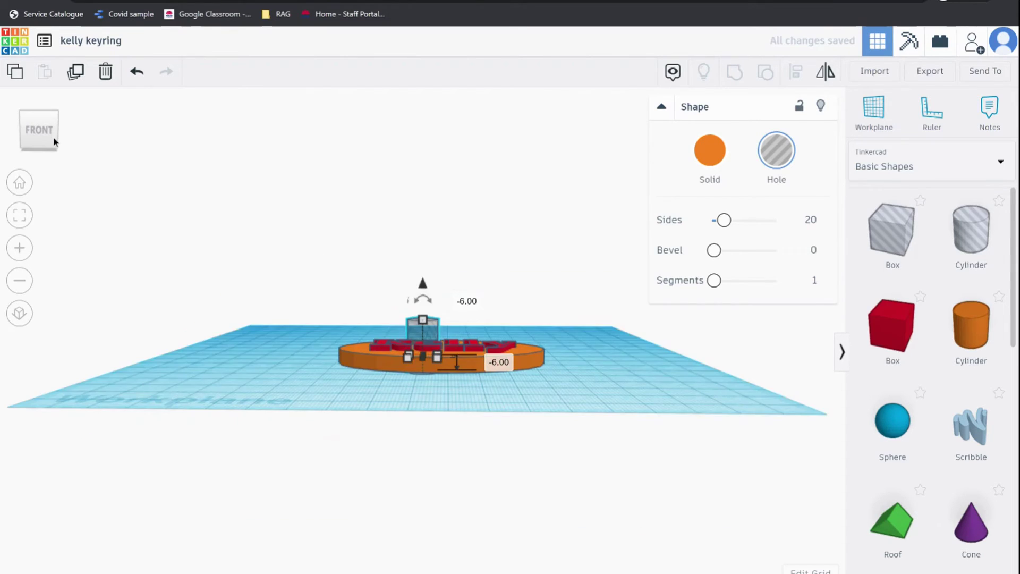
drag(54, 142, 53, 142)
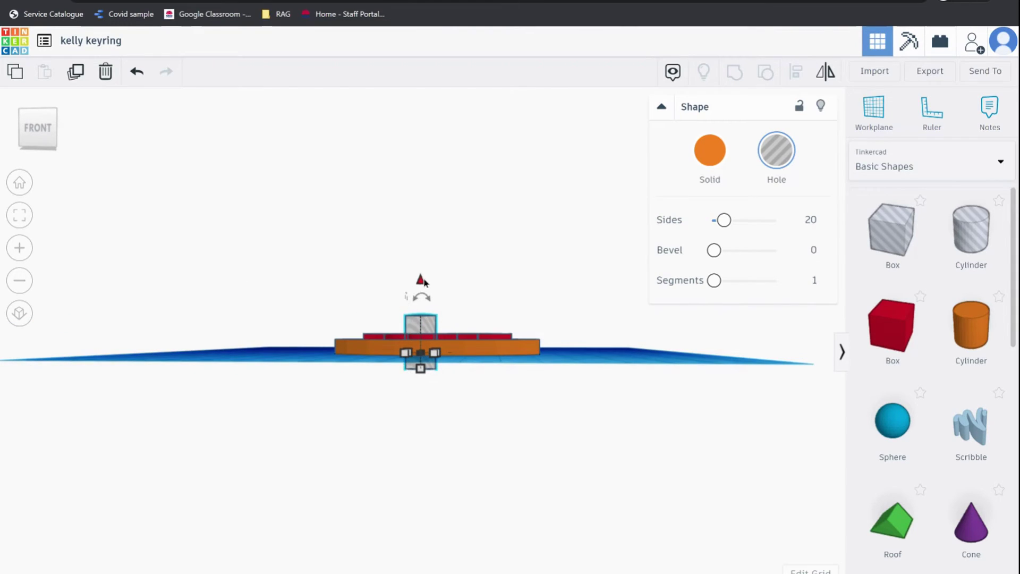
drag(421, 280, 421, 281)
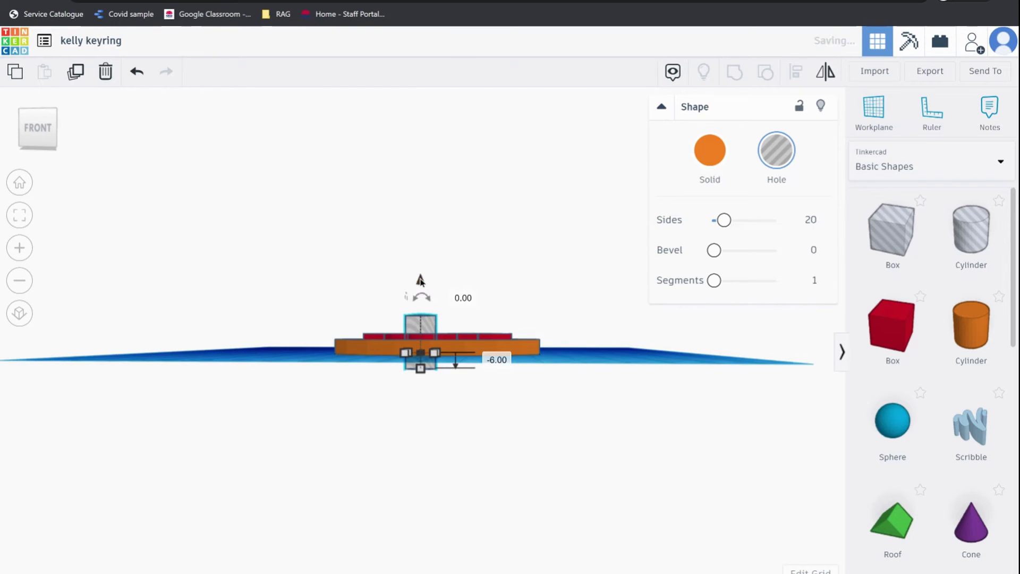
Back in Top view, resize the hole into a small circle near the oval's top edge.
click(39, 134)
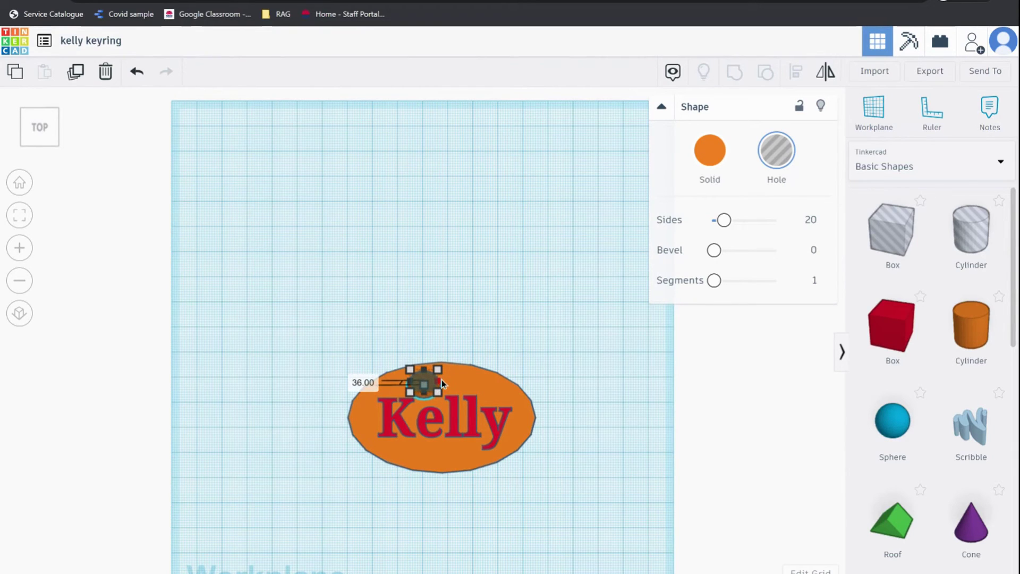
click(441, 380)
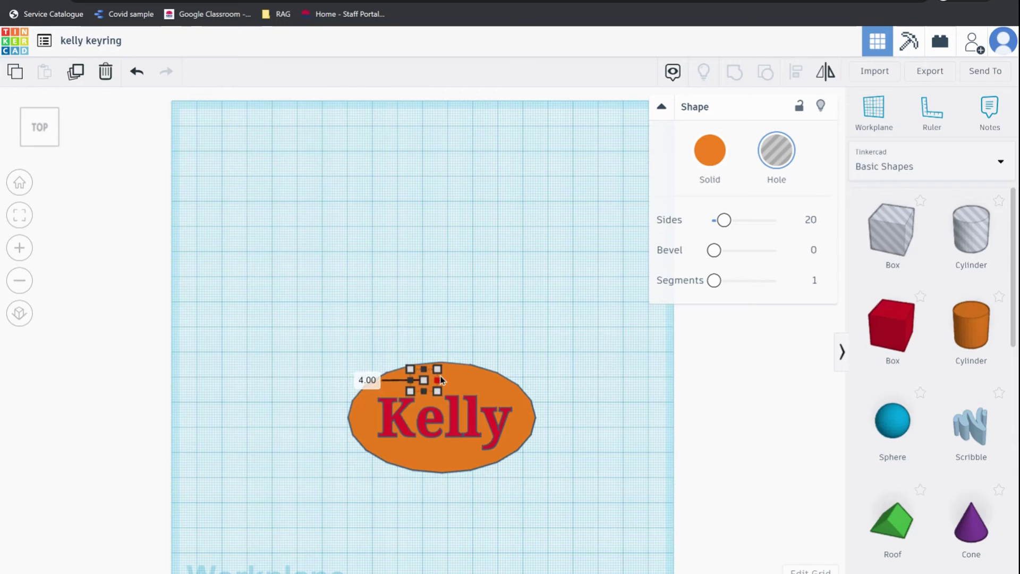
drag(442, 380, 425, 378)
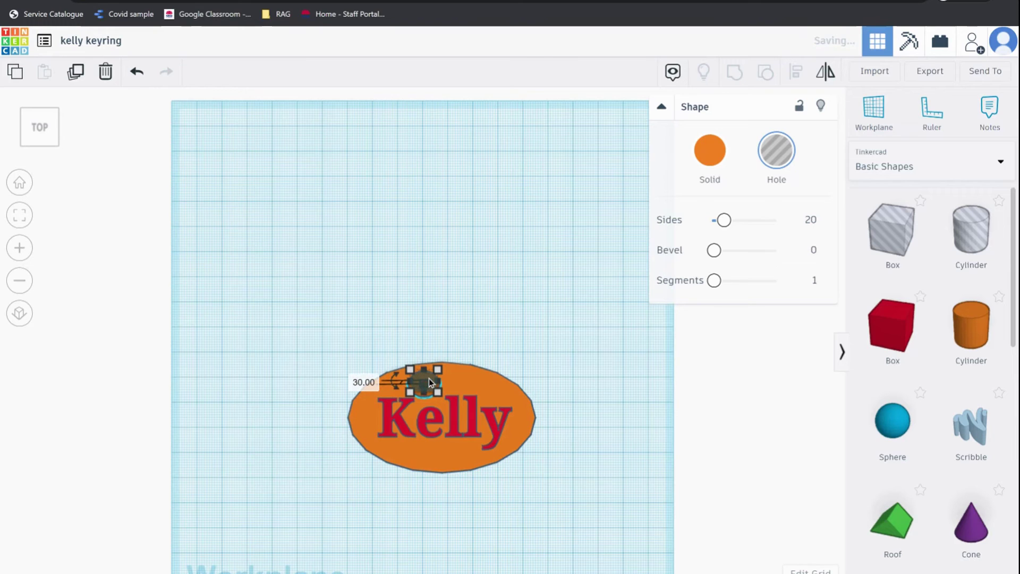
click(300, 459)
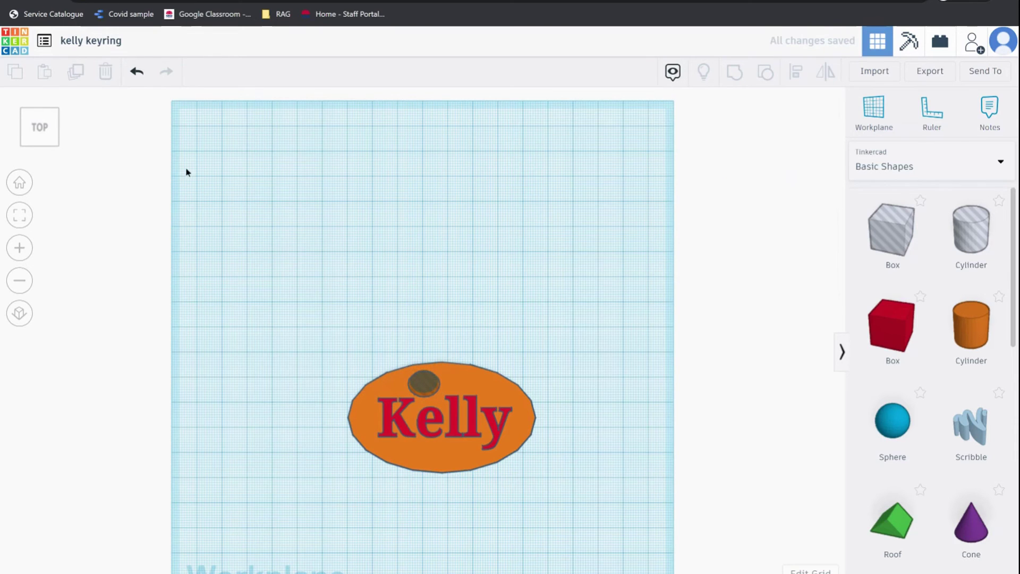
drag(43, 129, 40, 111)
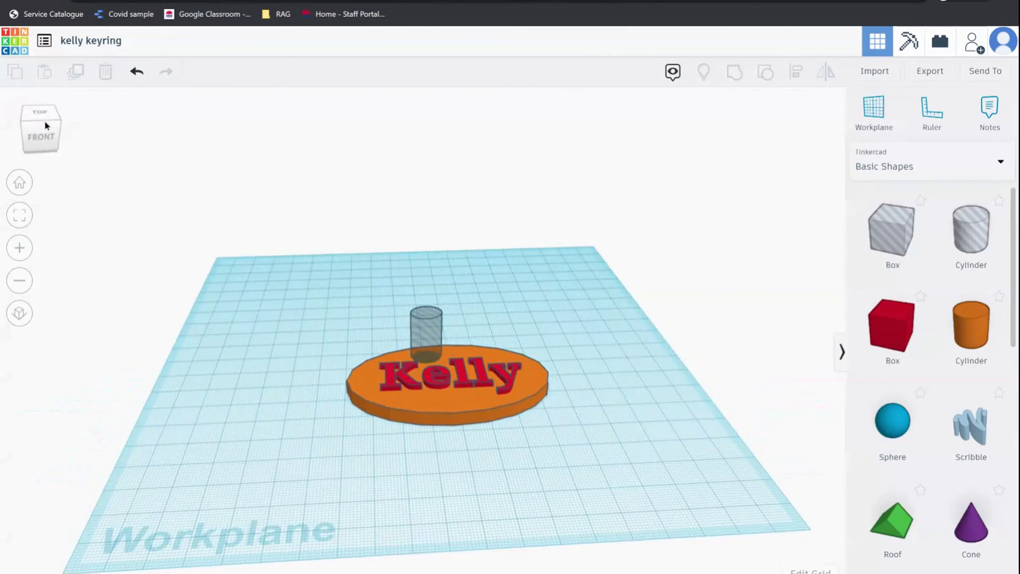
drag(41, 111, 43, 143)
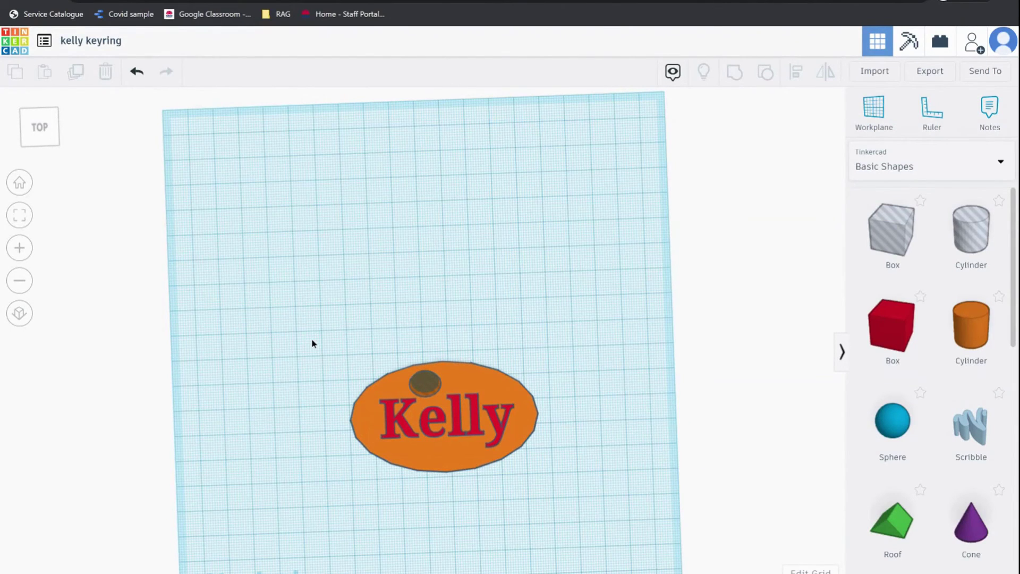
drag(311, 338, 569, 497)
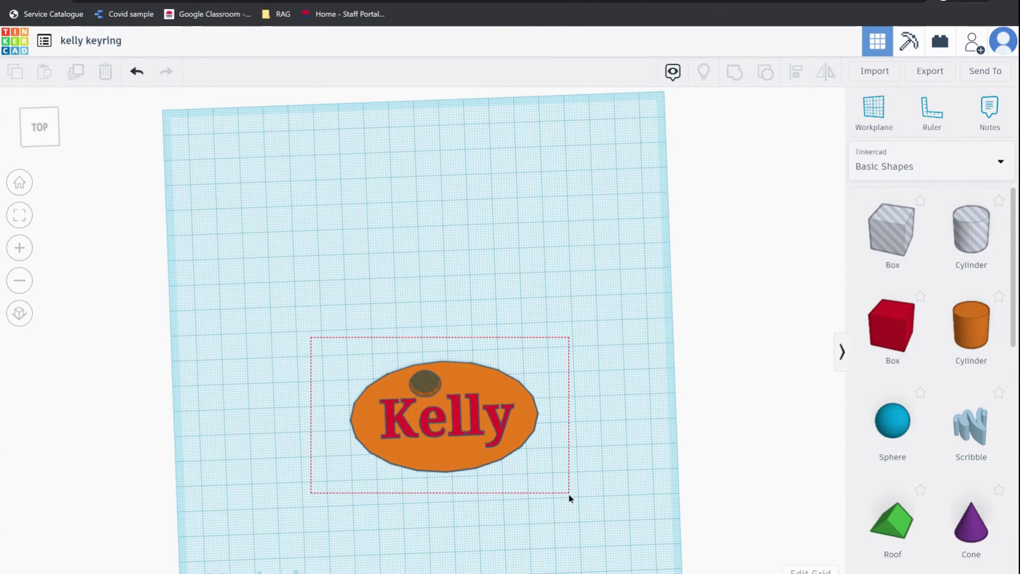
Group the disc, Kelly text and hole, then check the keyring from several view angles.
drag(569, 498, 569, 498)
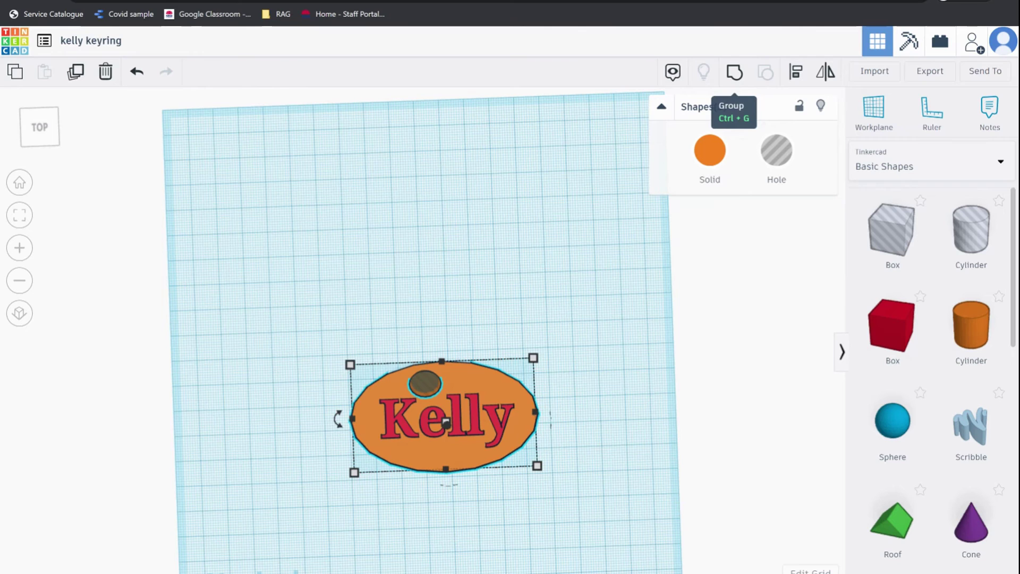
click(734, 73)
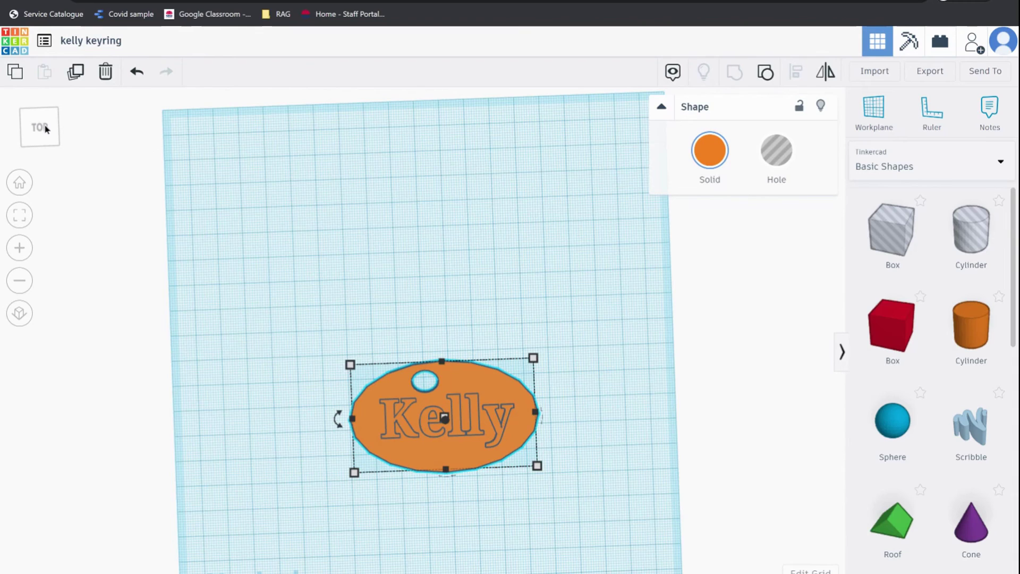
click(45, 112)
click(45, 112)
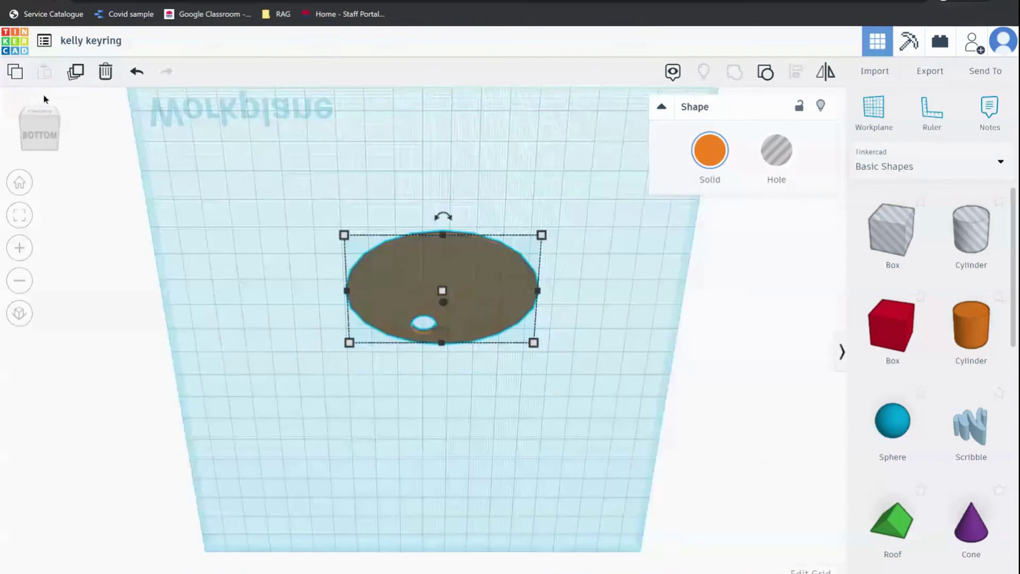
click(46, 116)
click(46, 115)
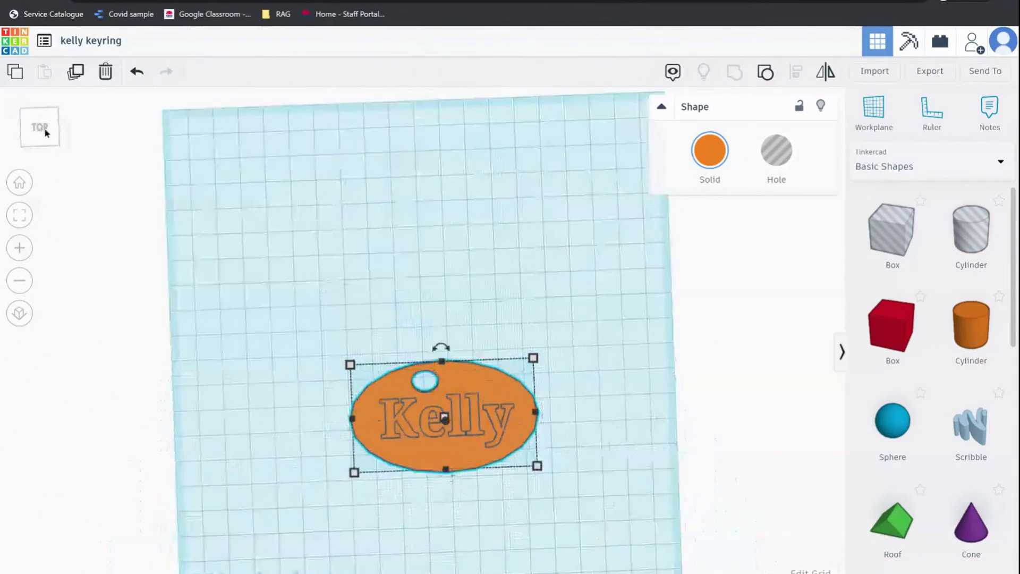
drag(43, 128, 43, 130)
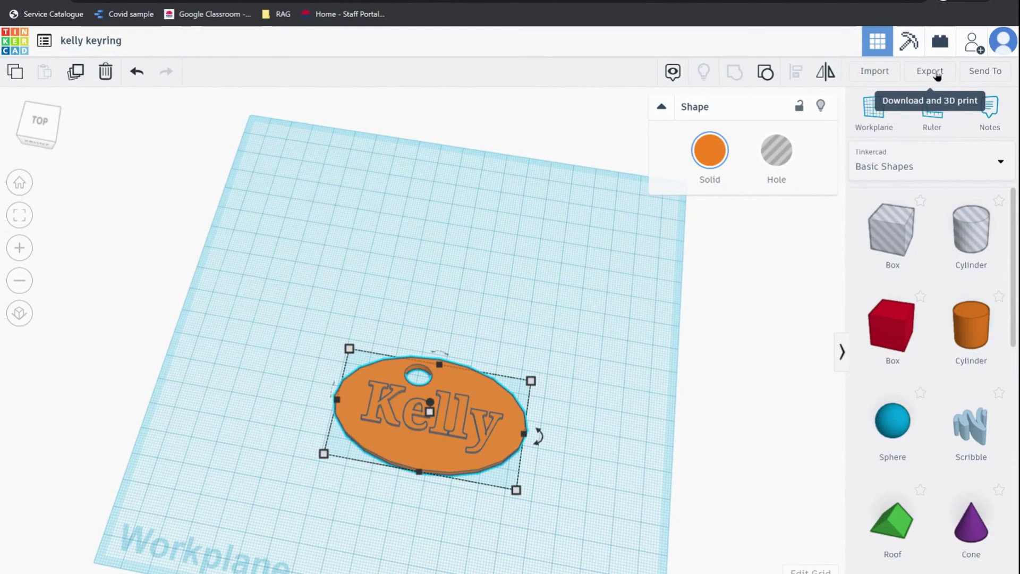
Export the selected keyring shape as an .STL file.
click(937, 75)
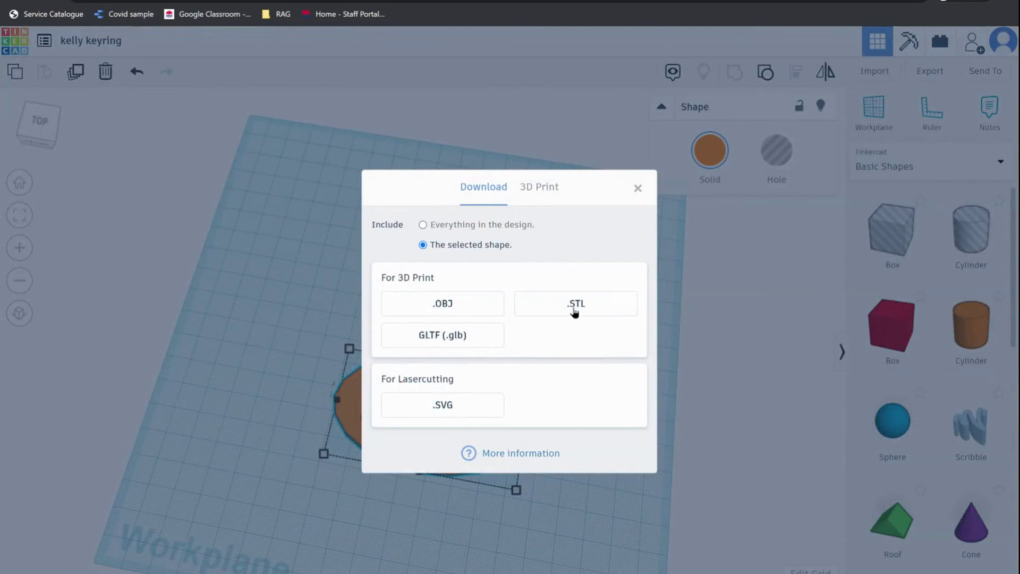
click(575, 312)
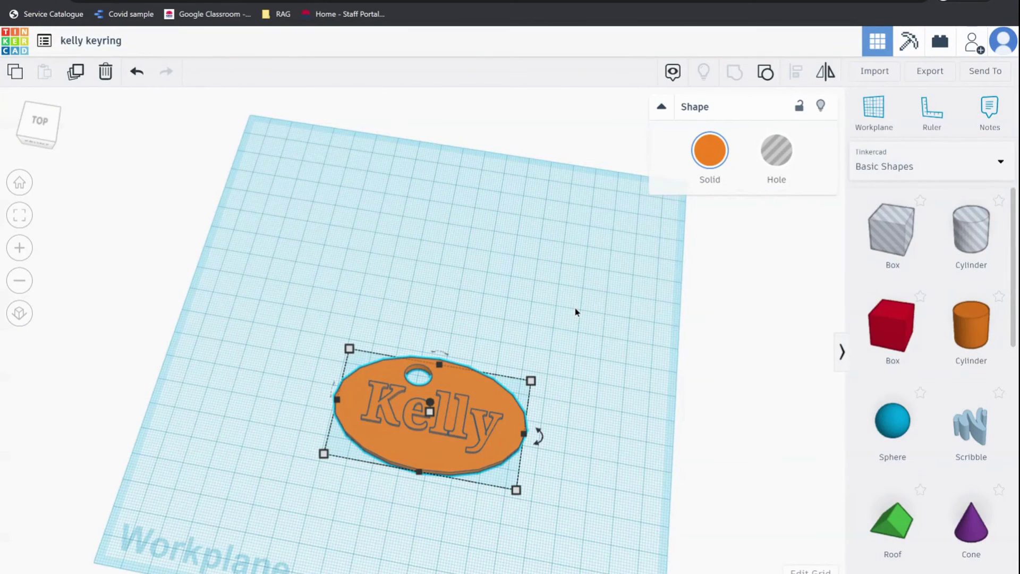
scroll(575, 311, down, 1)
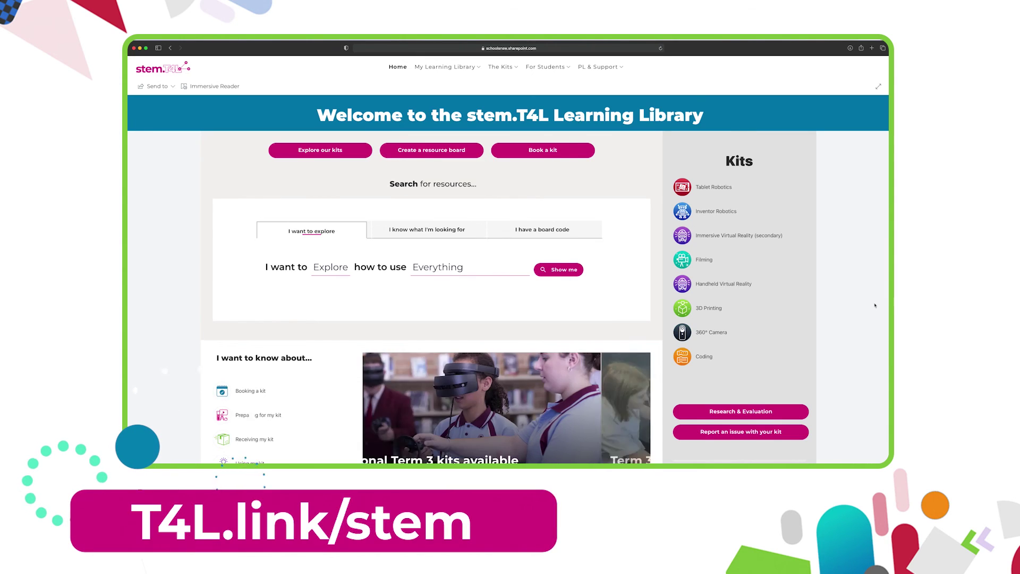
scroll(874, 305, down, 1)
scroll(875, 305, down, 1)
scroll(874, 304, down, 1)
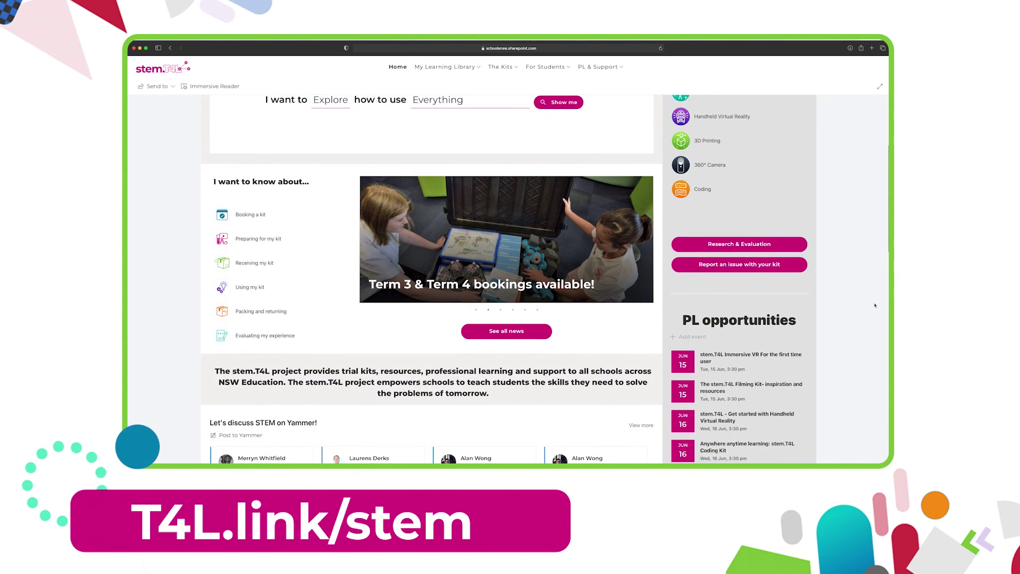
scroll(874, 305, down, 1)
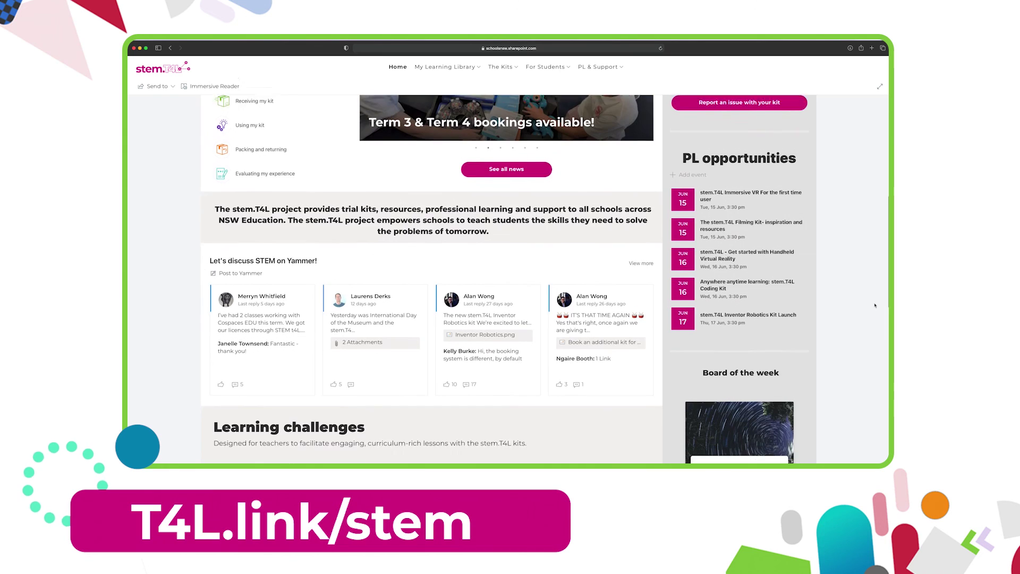
scroll(874, 305, down, 1)
scroll(875, 305, down, 1)
scroll(875, 304, down, 1)
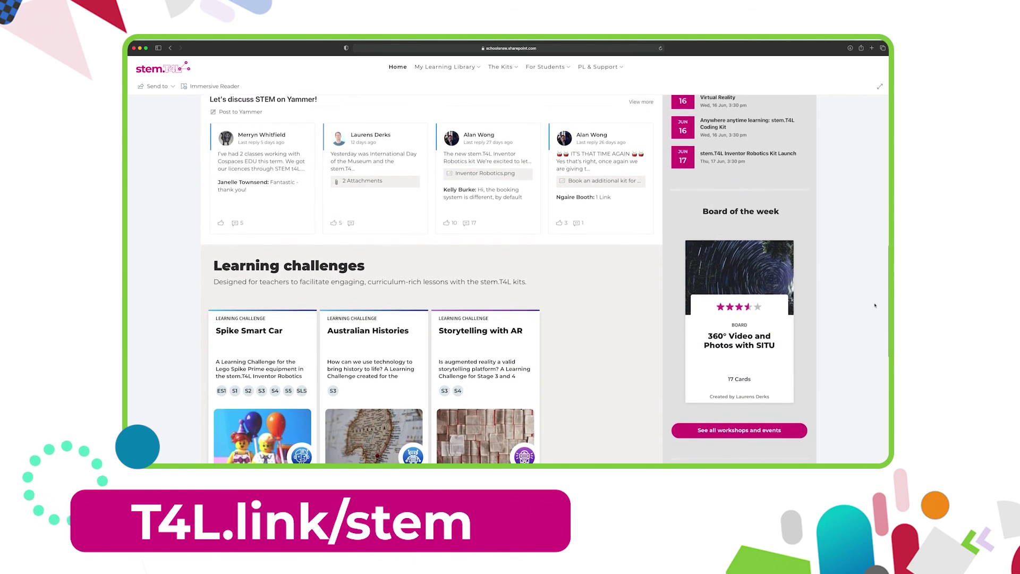
scroll(875, 305, down, 1)
scroll(874, 305, down, 2)
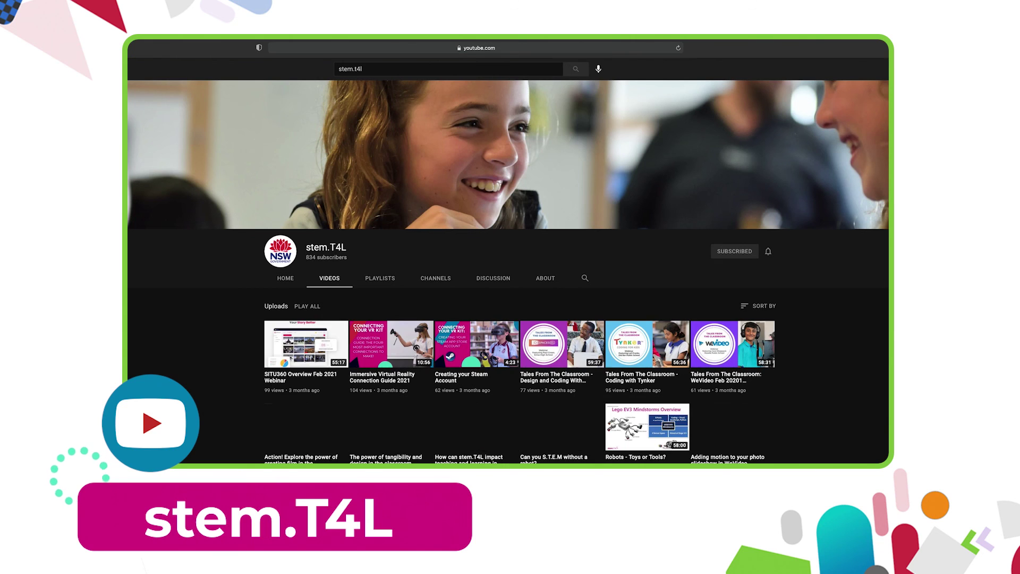
Open the PLAYLISTS tab on the stem.T4L YouTube channel.
click(386, 280)
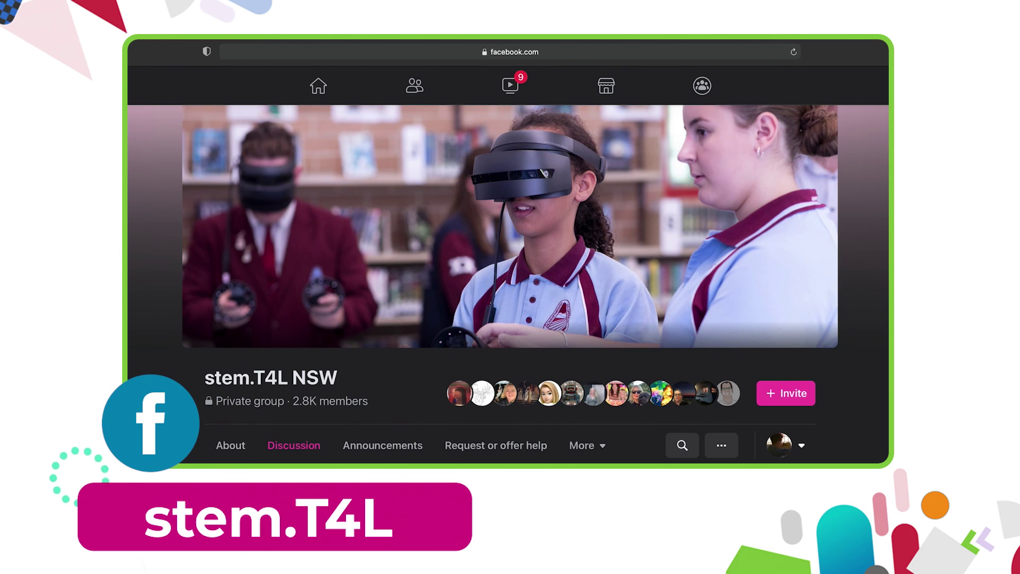
Open the Announcements section of the stem.T4L NSW Facebook group.
click(390, 455)
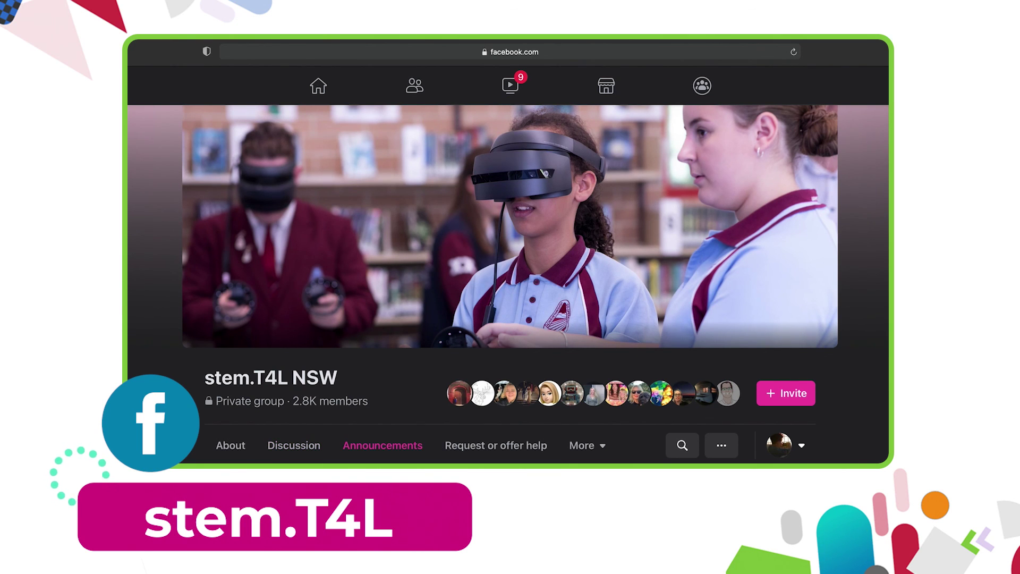